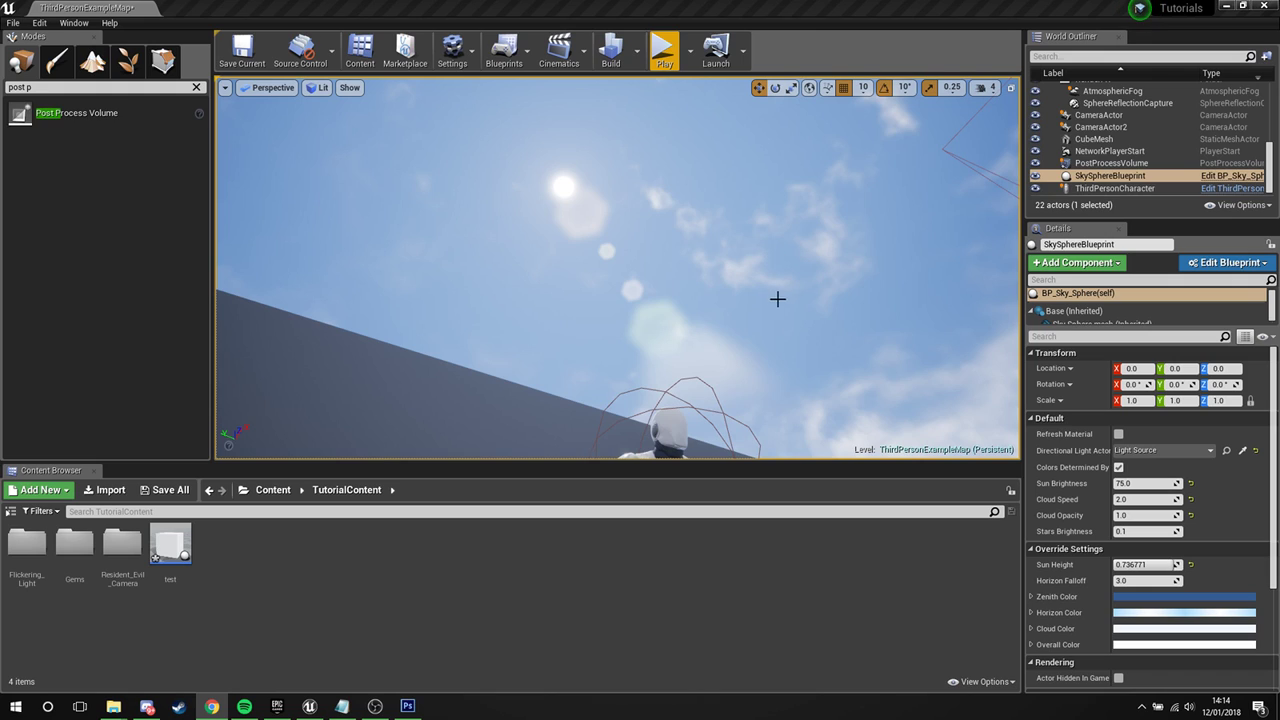
# - Delete the existing PostProcessVolume from the level
pyautogui.moveTo(777, 309); pyautogui.dragTo(655, 305, button='right')
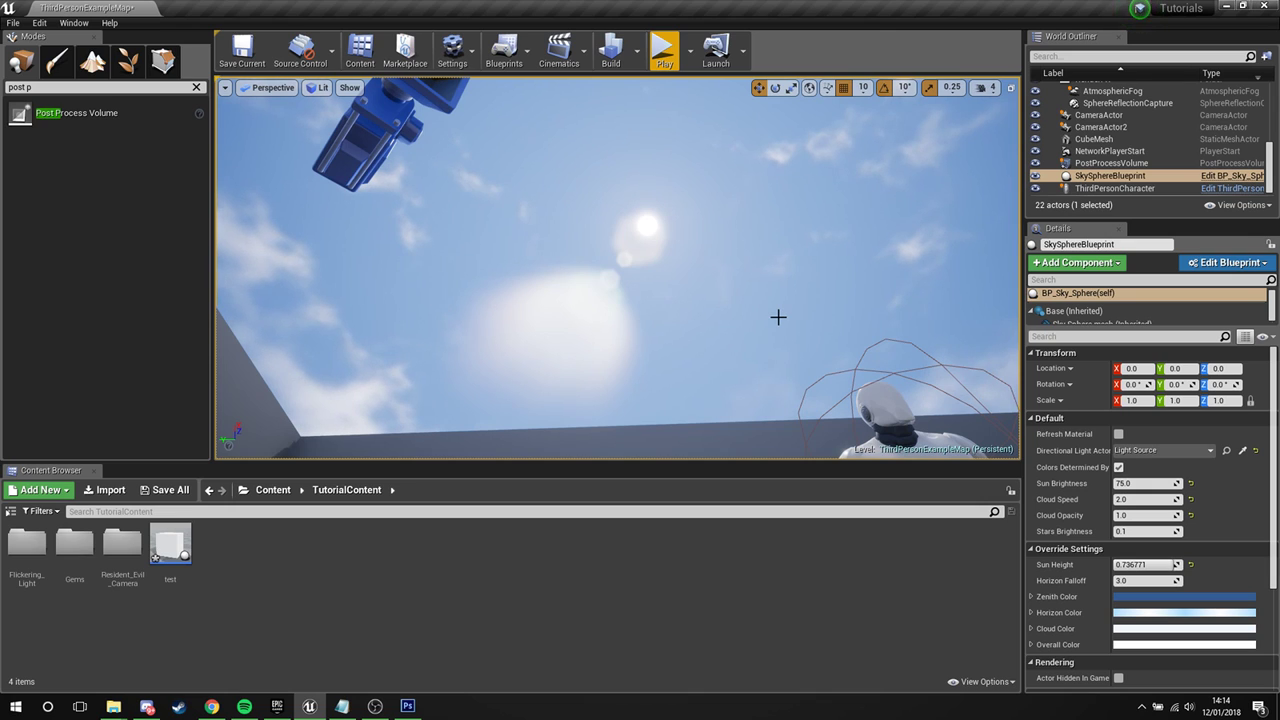
pyautogui.moveTo(768, 320)
pyautogui.mouseDown(button='right')
pyautogui.moveTo(720, 335)
pyautogui.moveTo(750, 325)
pyautogui.moveTo(740, 285)
pyautogui.moveTo(745, 320)
pyautogui.moveTo(730, 295)
pyautogui.moveTo(755, 330)
pyautogui.moveTo(735, 285)
pyautogui.moveTo(745, 335)
pyautogui.moveTo(740, 305)
pyautogui.moveTo(748, 320)
pyautogui.mouseUp(button='right')
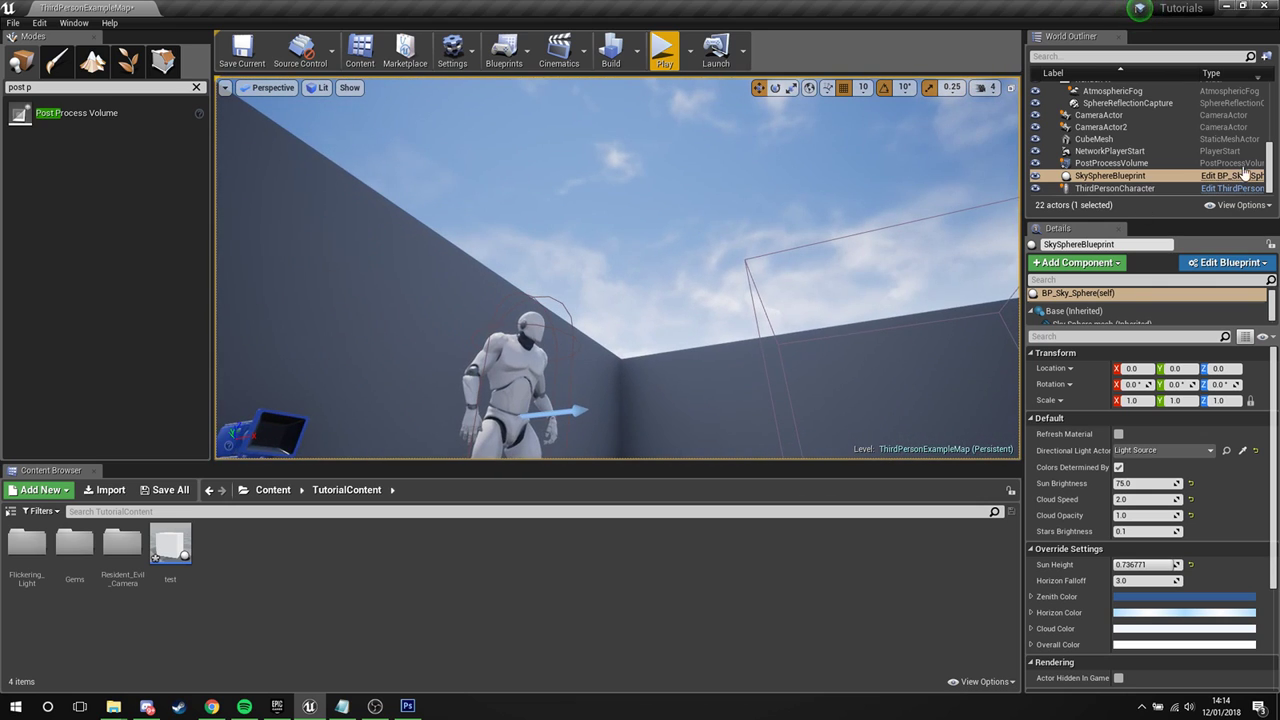
pyautogui.click(1115, 163)
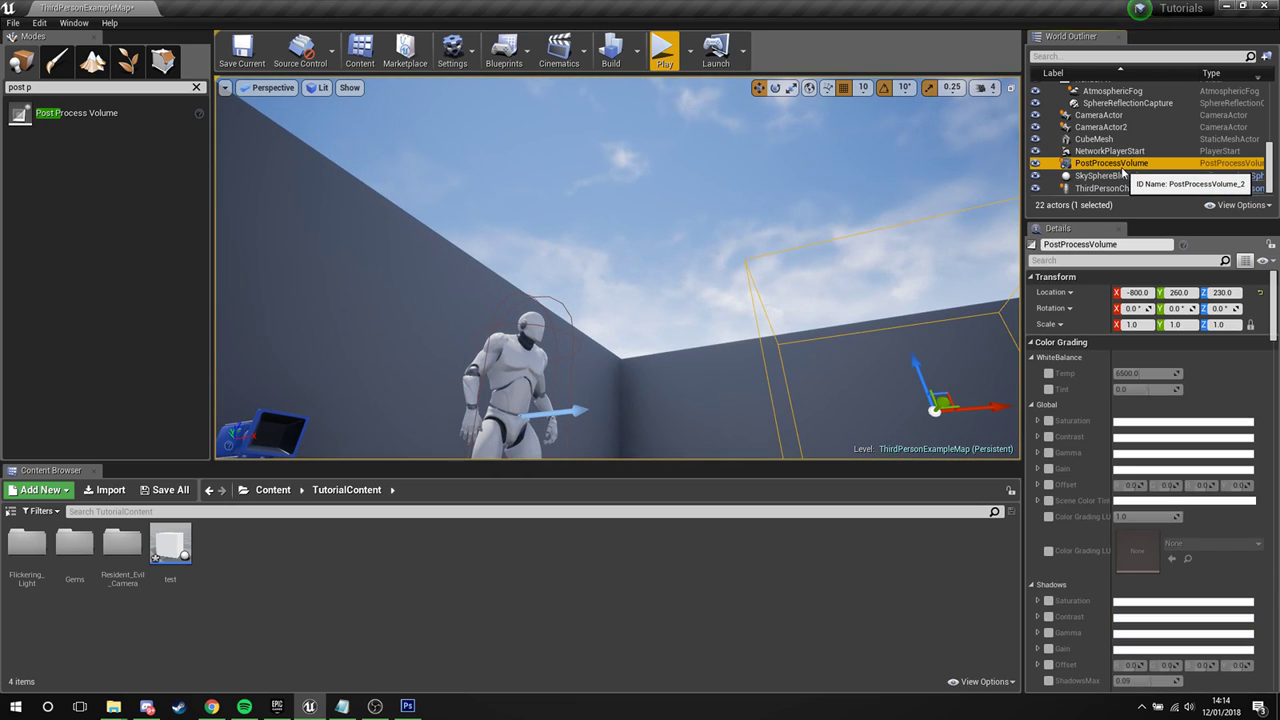
pyautogui.press('Delete')
# - Search the placeable classes for "post" and place a Post Process Volume on the floor near the character
pyautogui.moveTo(767, 249); pyautogui.dragTo(735, 288, button='right')
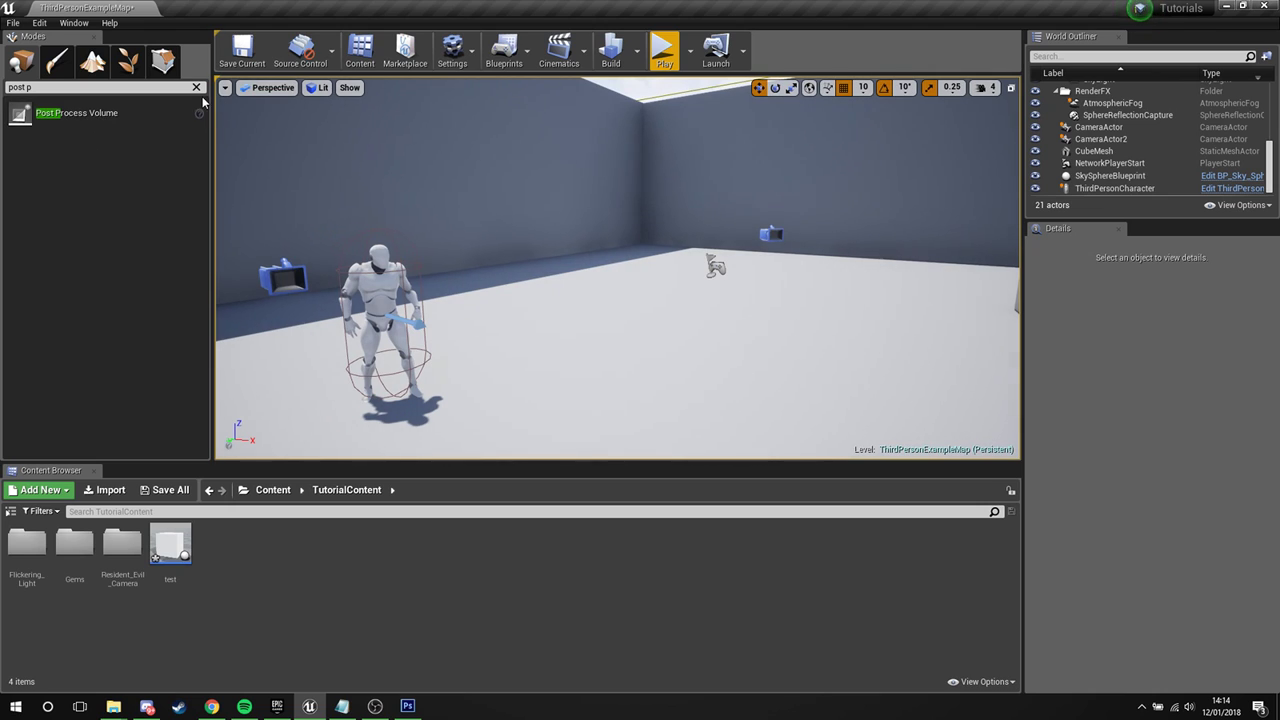
pyautogui.press('BackSpace')
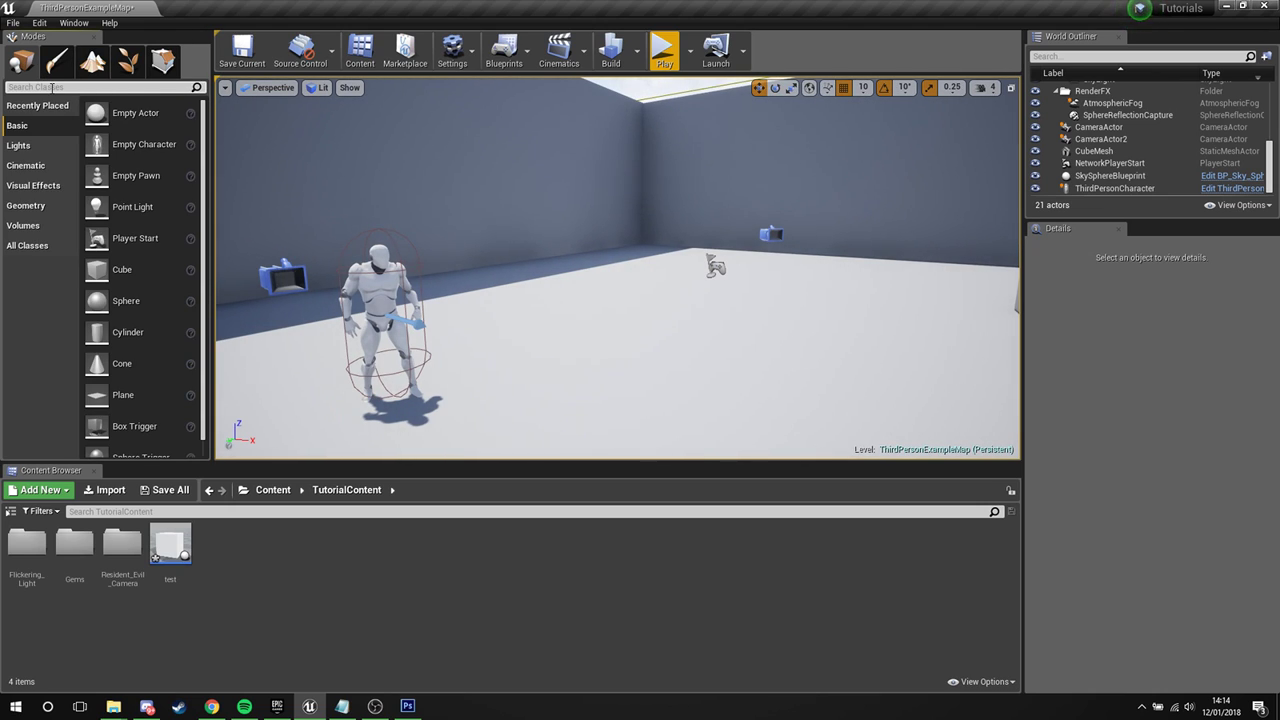
pyautogui.write('postp')
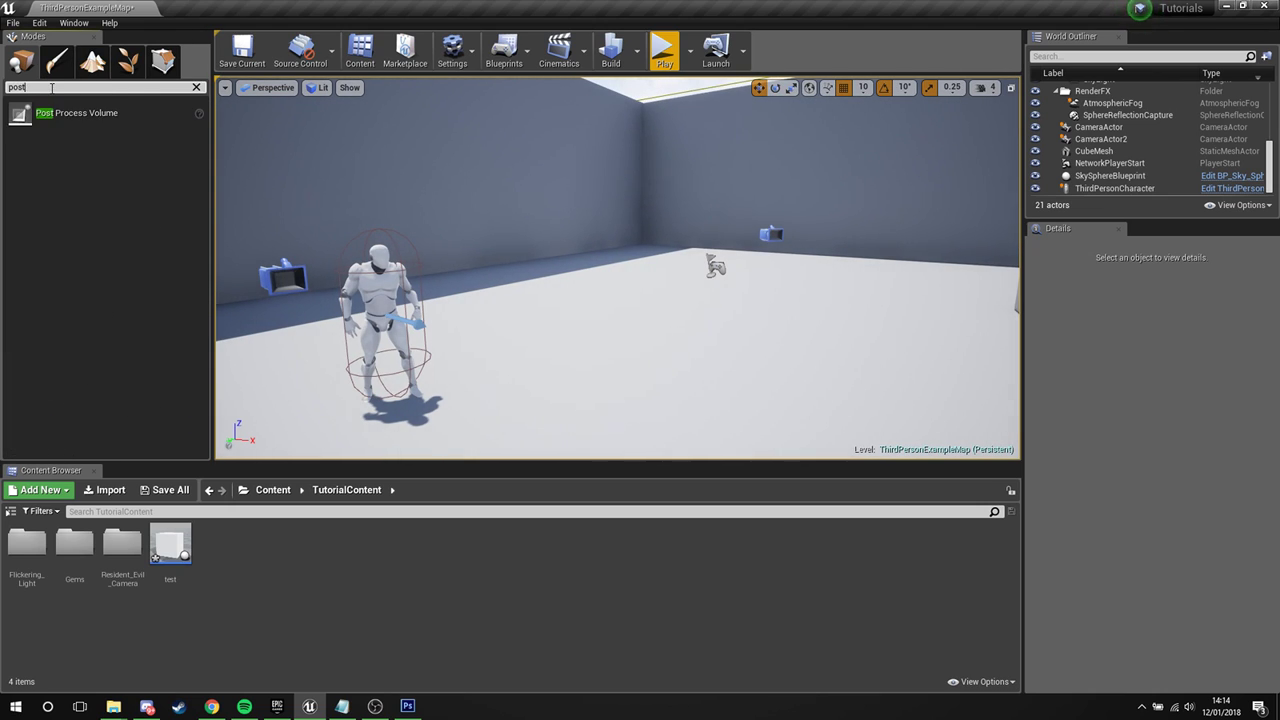
pyautogui.moveTo(70, 113); pyautogui.dragTo(632, 404)
pyautogui.moveTo(640, 402)
pyautogui.mouseDown(button='right')
pyautogui.moveTo(650, 406)
pyautogui.moveTo(620, 412)
pyautogui.moveTo(640, 402)
pyautogui.mouseUp(button='right')
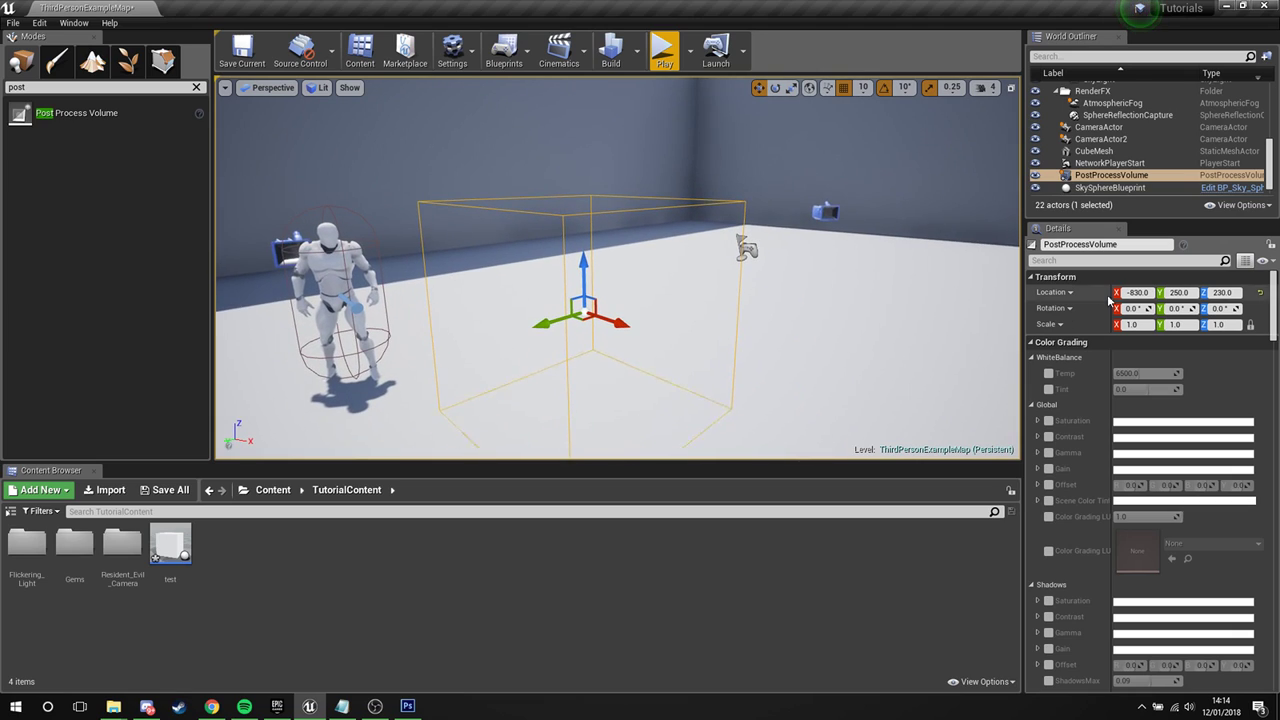
# - Enable the Unbound setting of the new PostProcessVolume, then clear the property filter
pyautogui.click(1163, 265)
pyautogui.write('unbo')
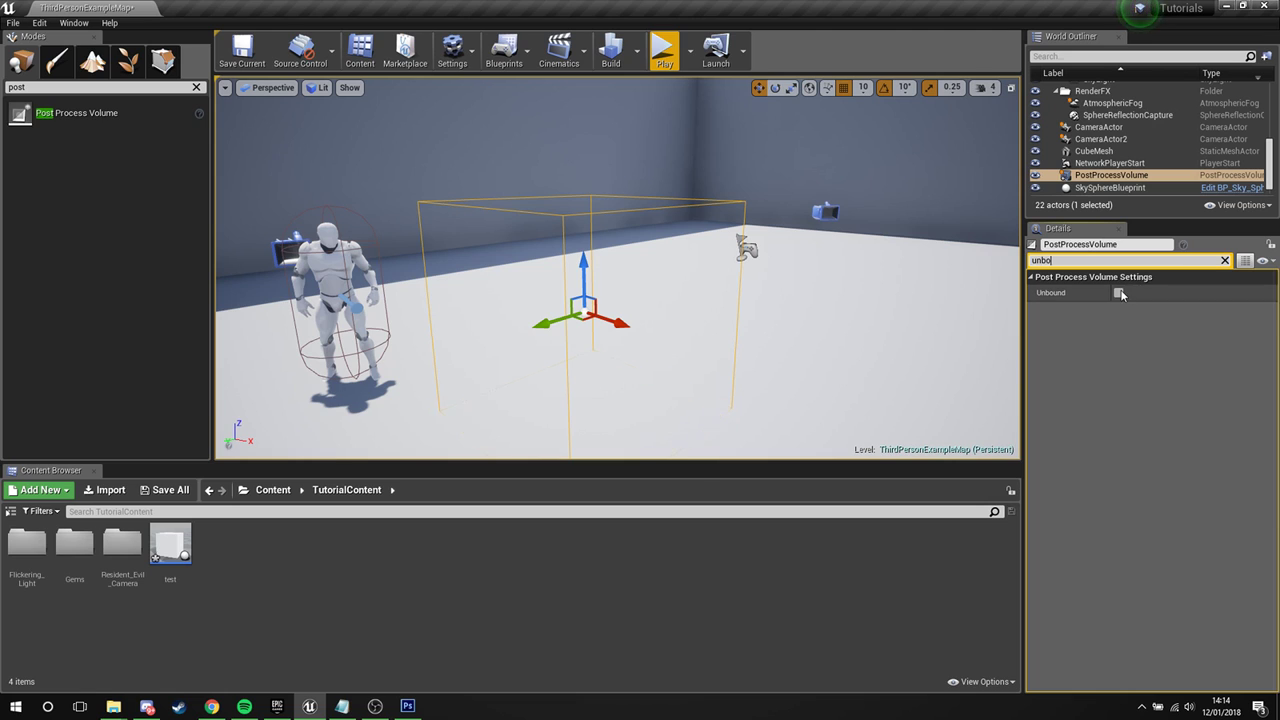
pyautogui.click(1119, 293)
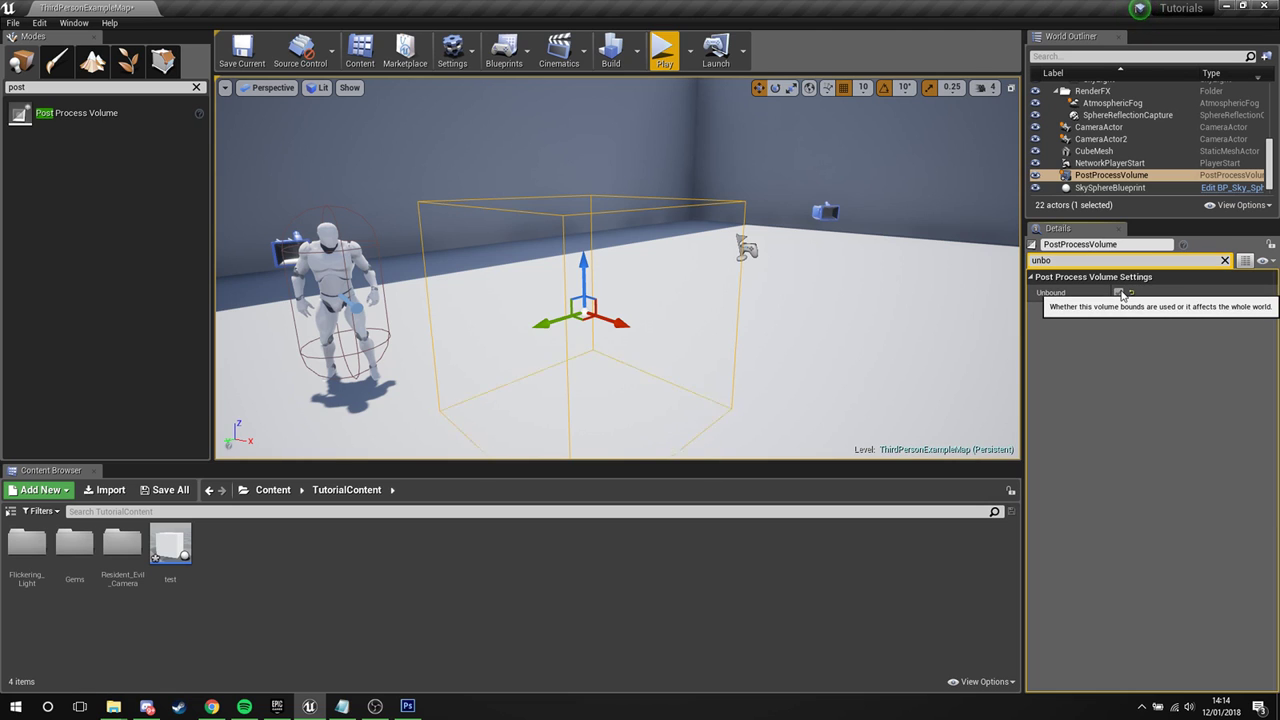
pyautogui.click(1224, 260)
# - Filter the volume's properties by "lens flare" and enable the lens flare Intensity override with the sun in view
pyautogui.moveTo(723, 343); pyautogui.dragTo(768, 362, button='right')
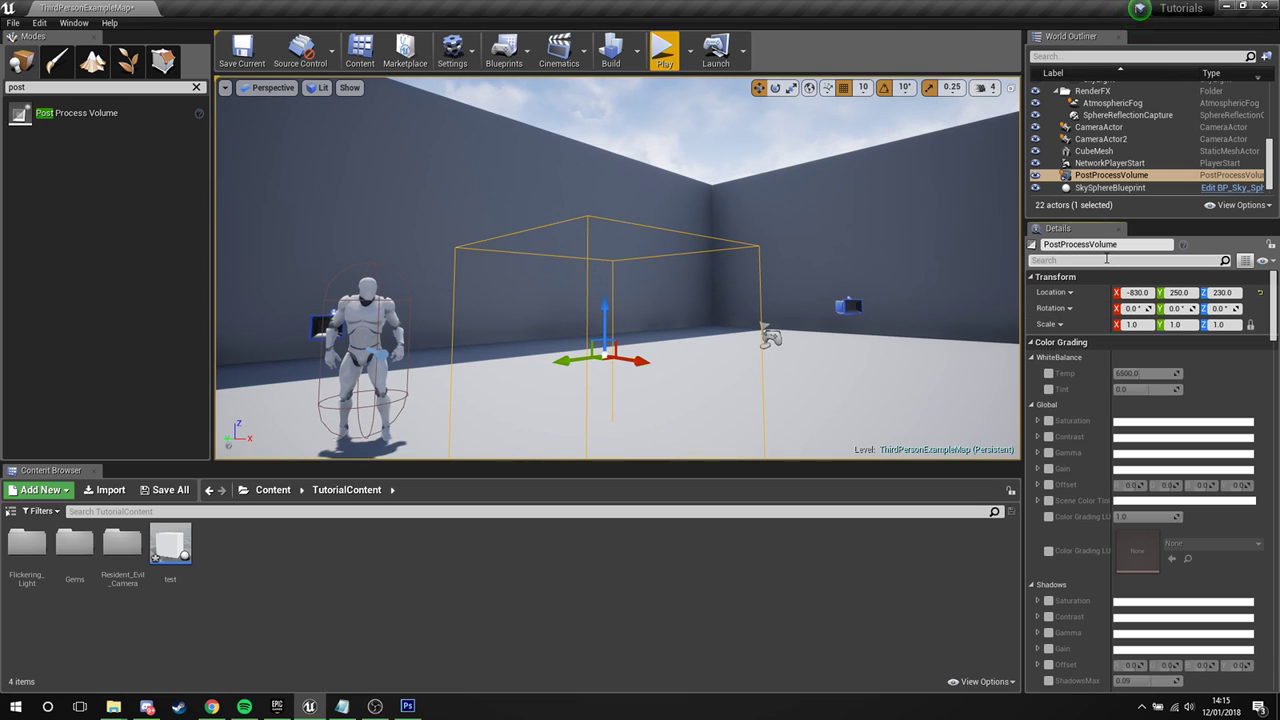
pyautogui.click(1106, 259)
pyautogui.write('lens flare')
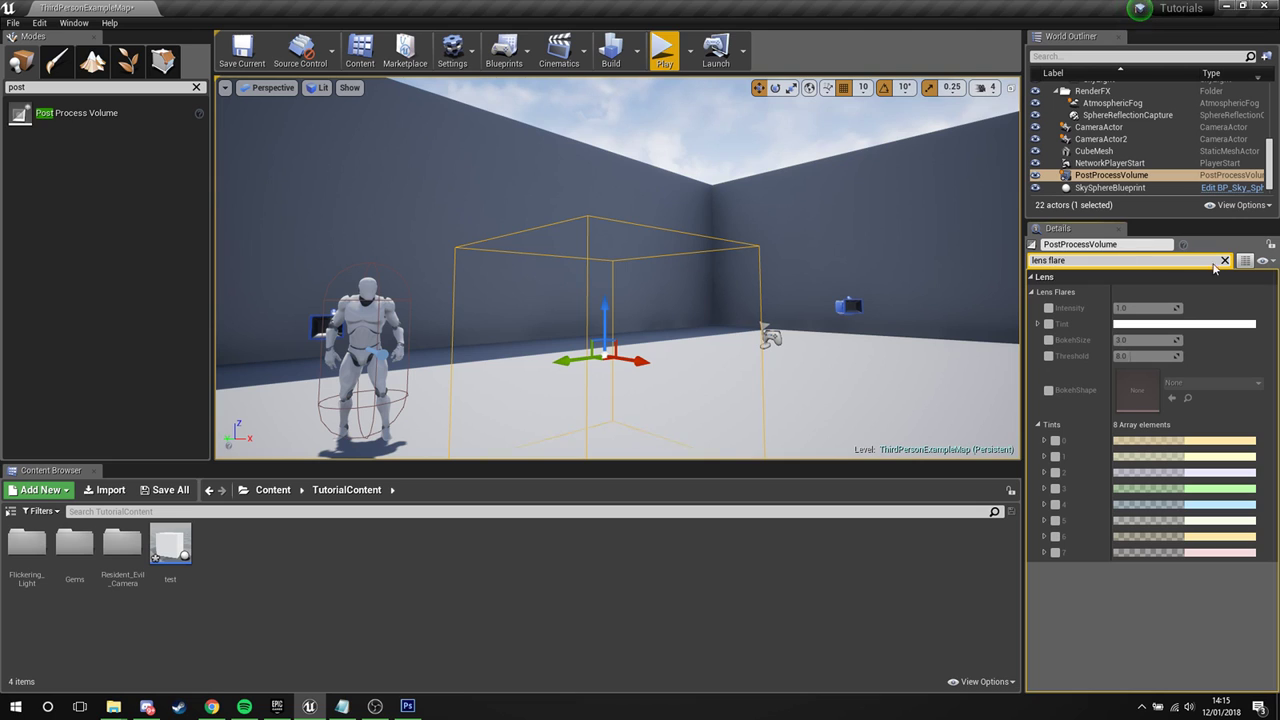
pyautogui.moveTo(896, 332); pyautogui.dragTo(896, 332, button='right')
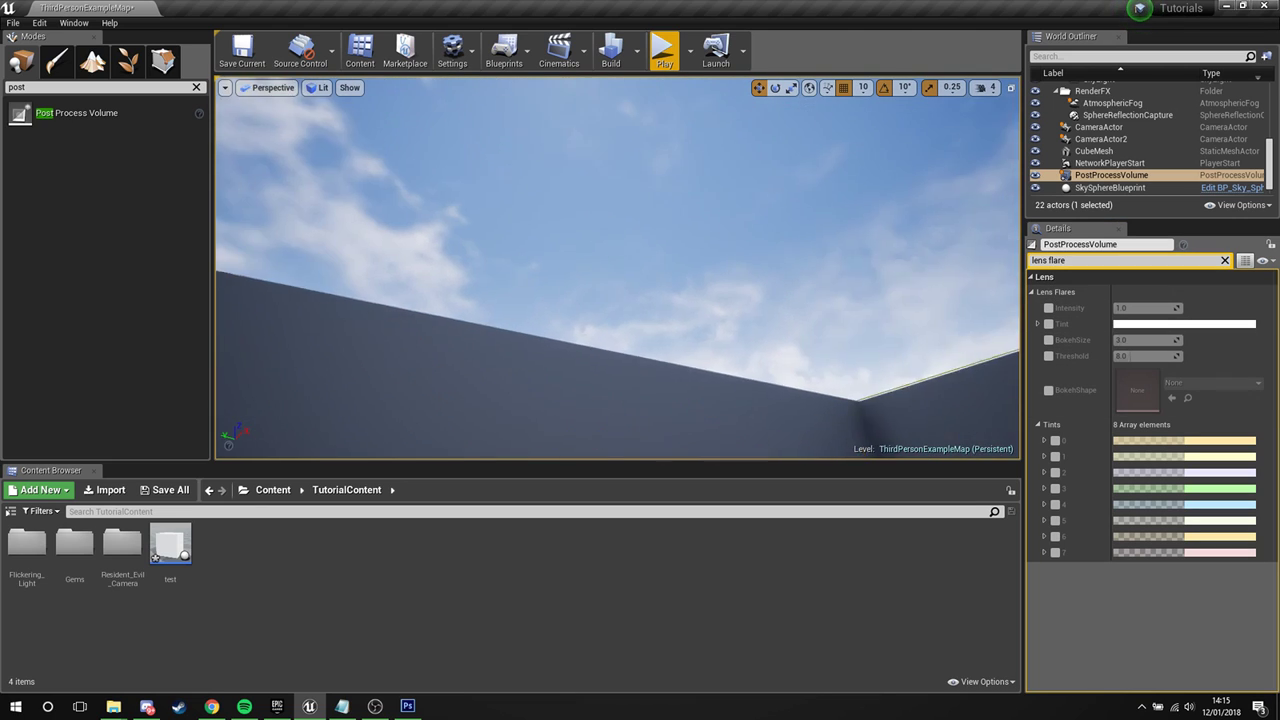
pyautogui.moveTo(1005, 348); pyautogui.dragTo(1005, 348, button='right')
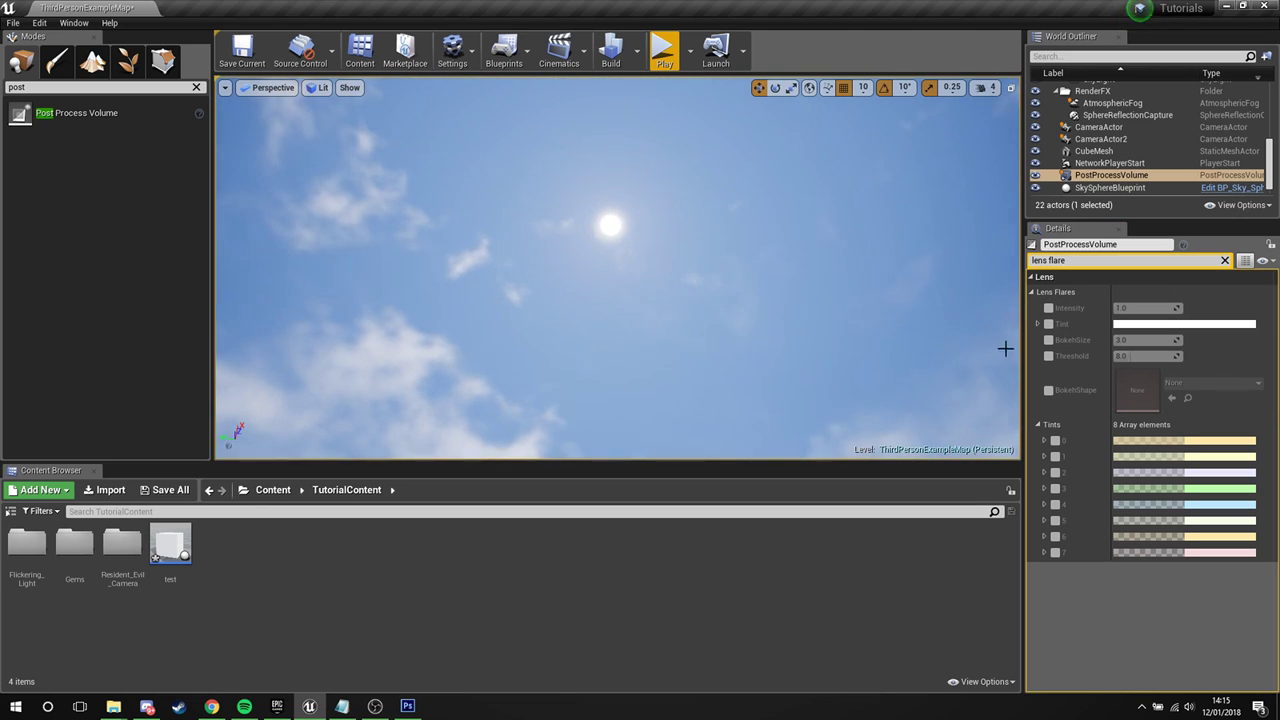
pyautogui.click(1048, 309)
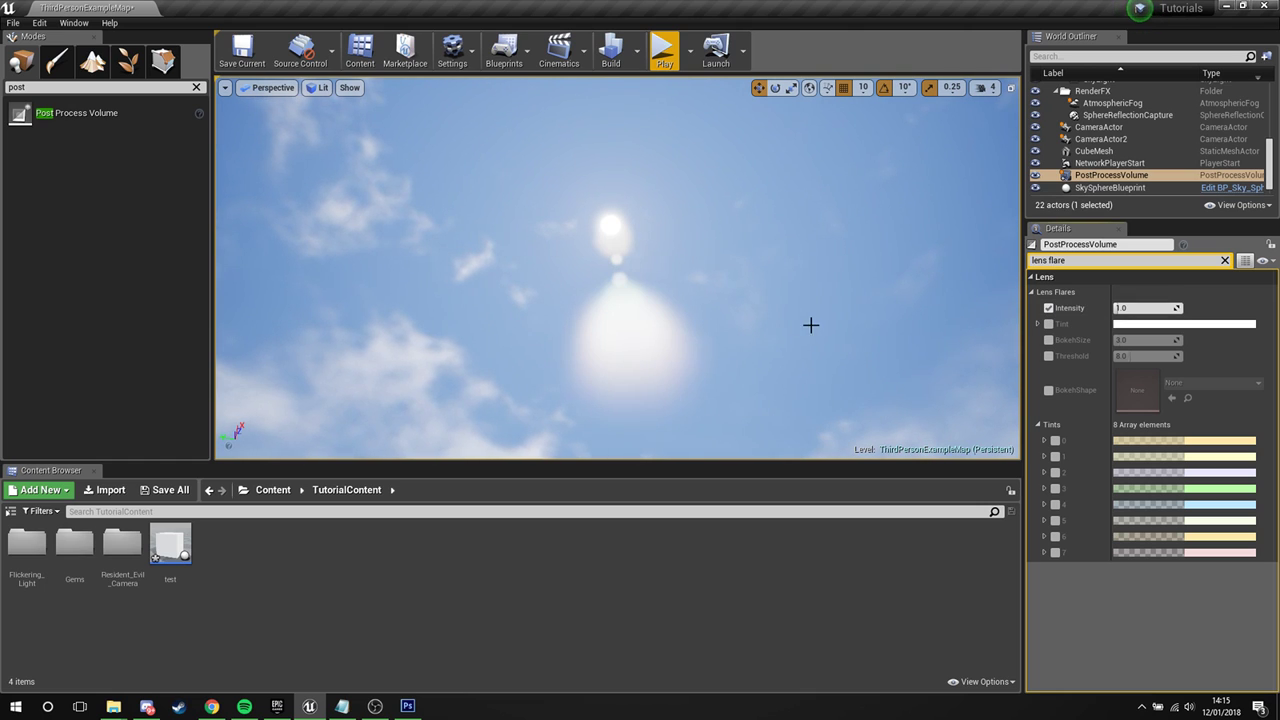
# - Try a higher lens flare intensity, restore it to 1.0, and examine the flares around the sun from several angles
pyautogui.moveTo(810, 325); pyautogui.dragTo(810, 325, button='right')
pyautogui.moveTo(1120, 308)
pyautogui.mouseDown()
pyautogui.moveTo(1150, 308)
pyautogui.moveTo(1119, 308)
pyautogui.mouseUp()
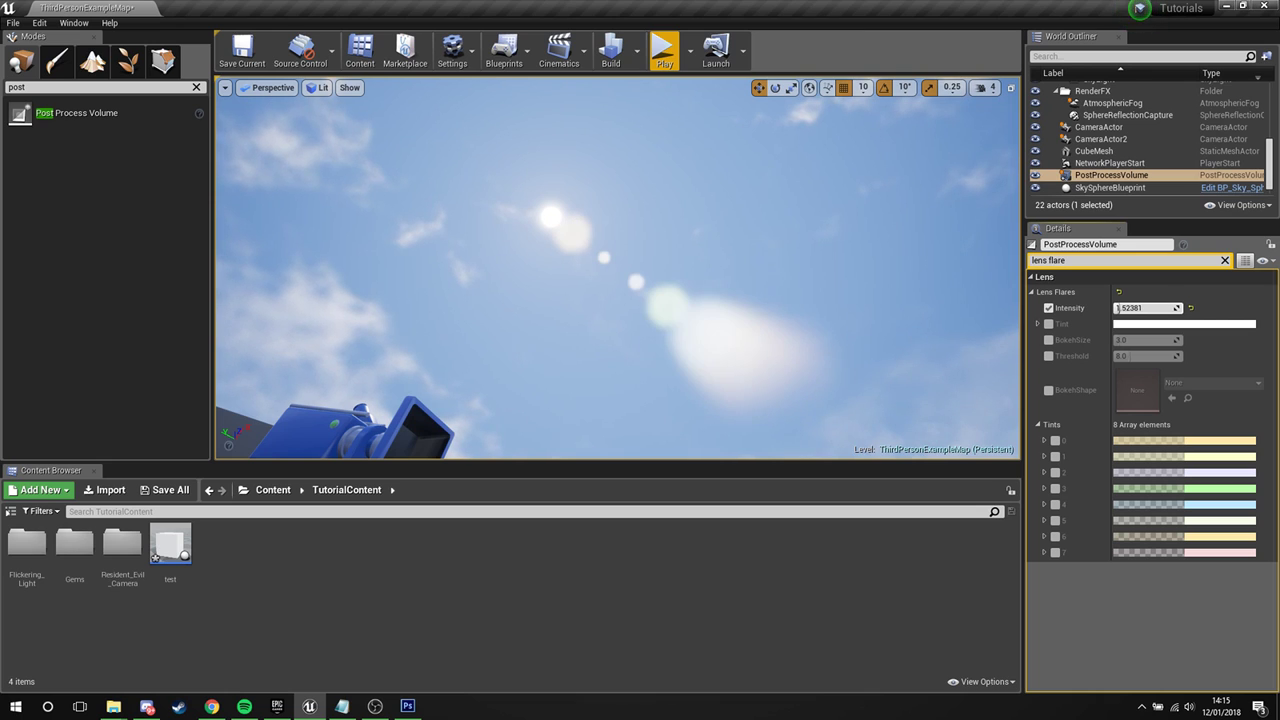
pyautogui.moveTo(700, 280); pyautogui.dragTo(690, 310, button='right')
pyautogui.press('w')
pyautogui.moveTo(669, 120); pyautogui.dragTo(669, 120, button='right')
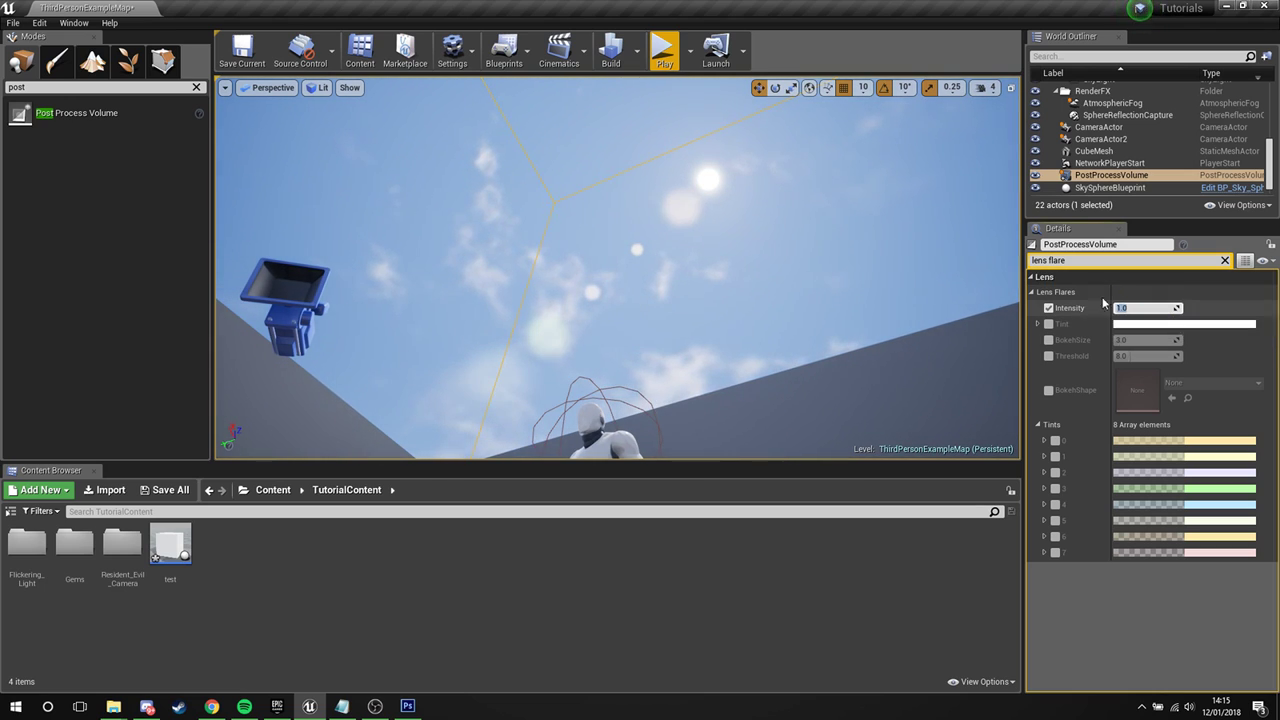
pyautogui.moveTo(769, 251); pyautogui.dragTo(769, 251, button='right')
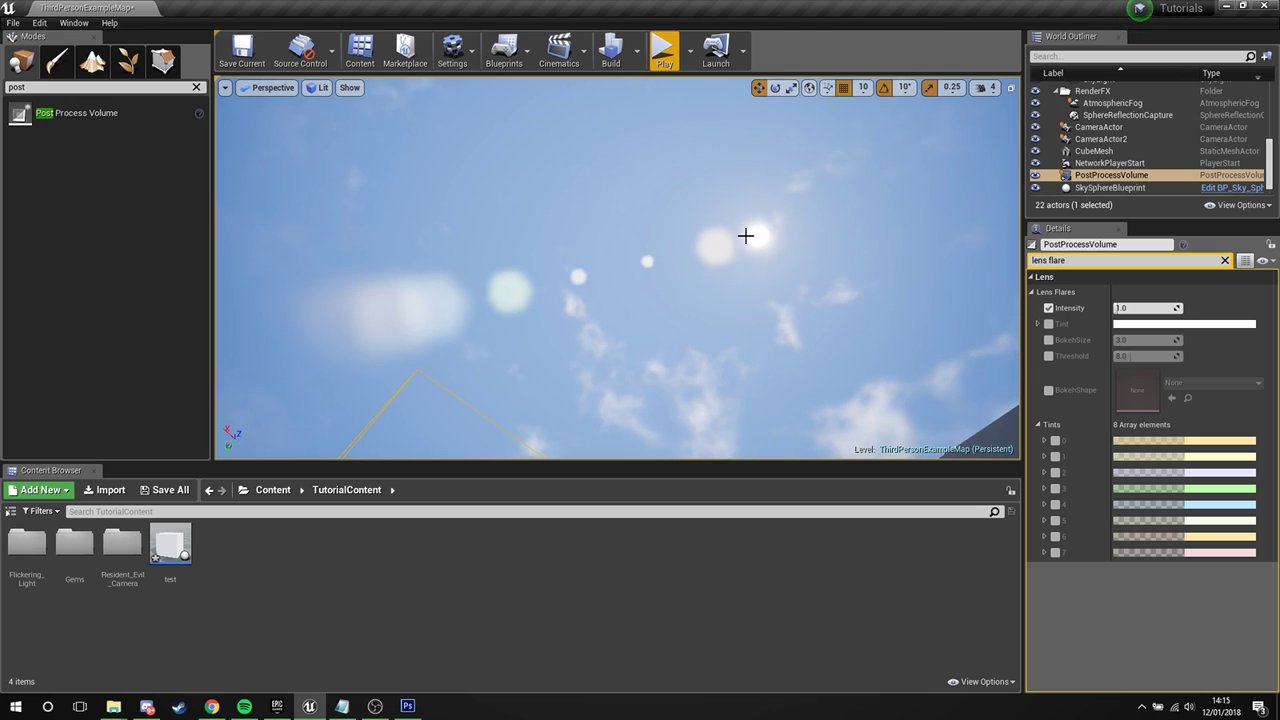
pyautogui.moveTo(372, 325); pyautogui.dragTo(731, 272, button='right')
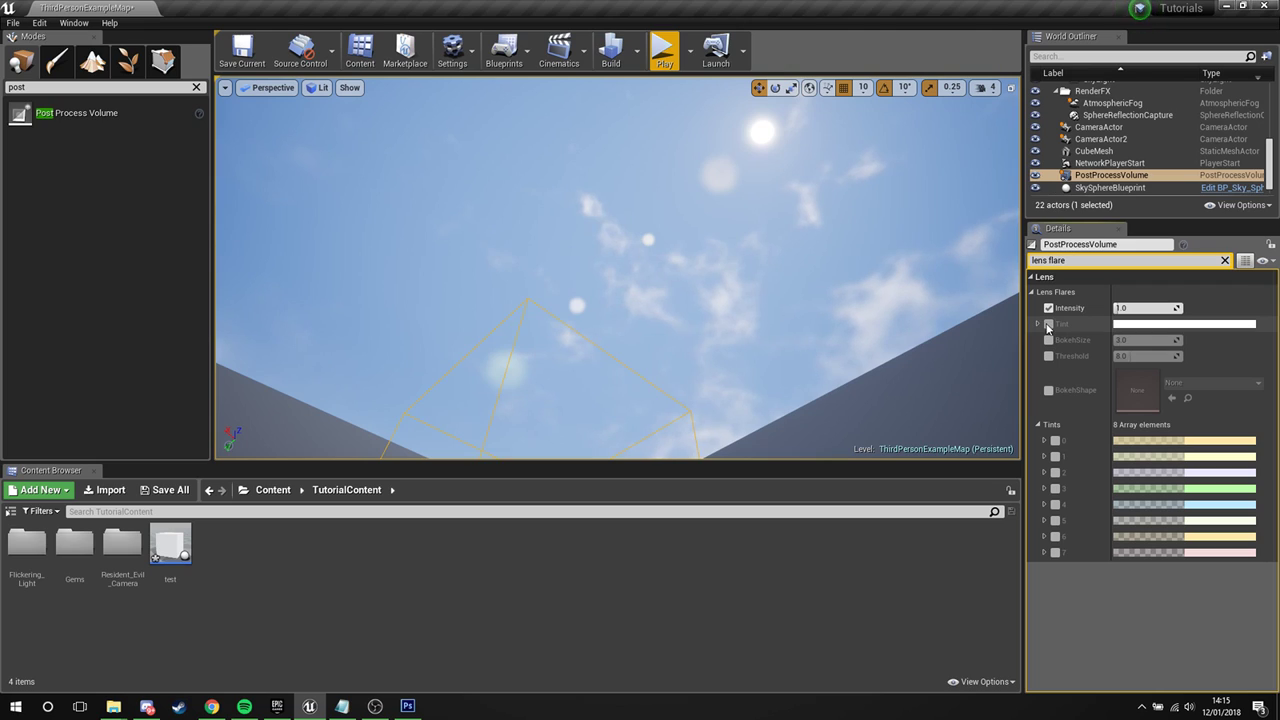
# - Try orange, cyan and pink as the overall lens flare tint
pyautogui.click(1137, 325)
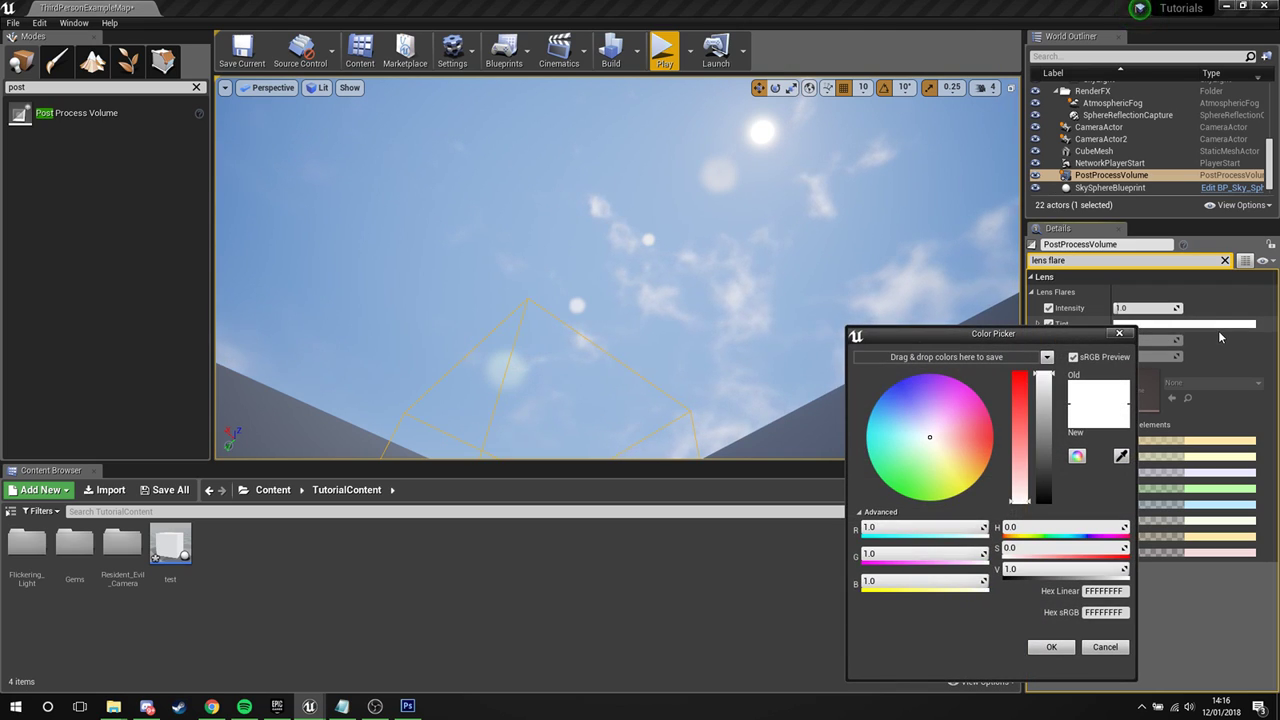
pyautogui.moveTo(930, 400); pyautogui.dragTo(1072, 522)
pyautogui.moveTo(1040, 441); pyautogui.dragTo(1089, 607)
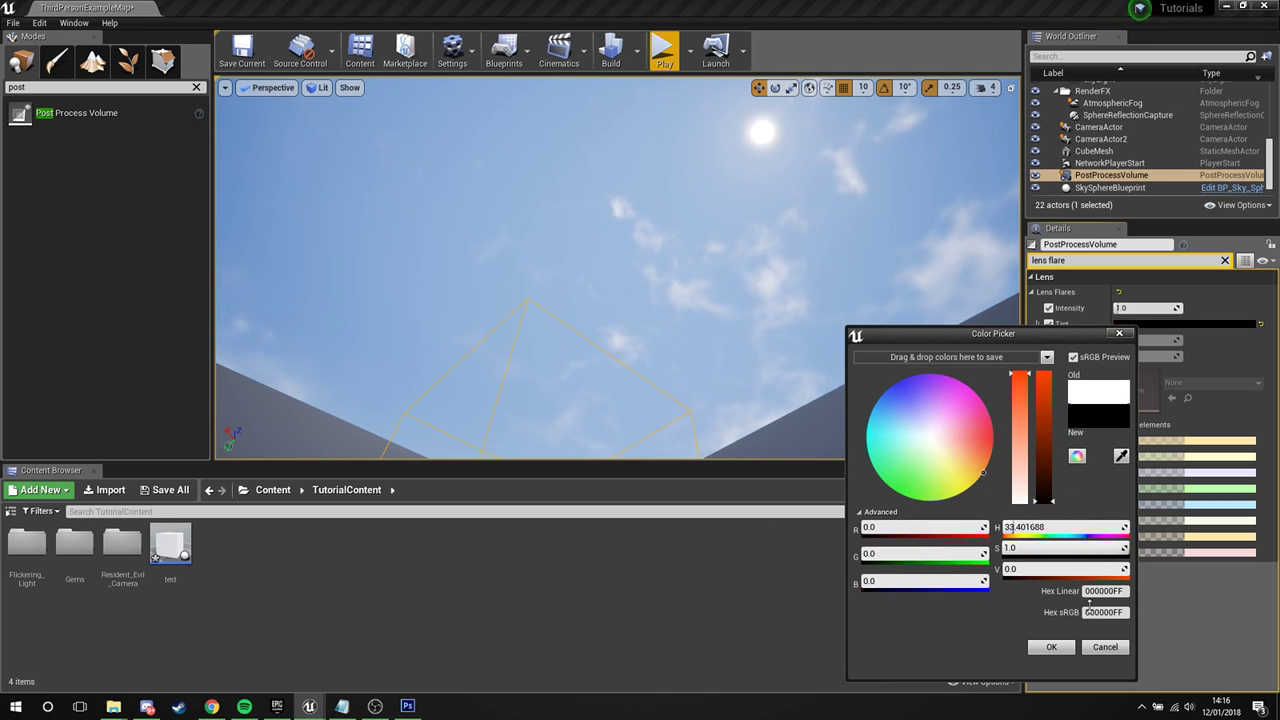
pyautogui.moveTo(1086, 528); pyautogui.dragTo(989, 253)
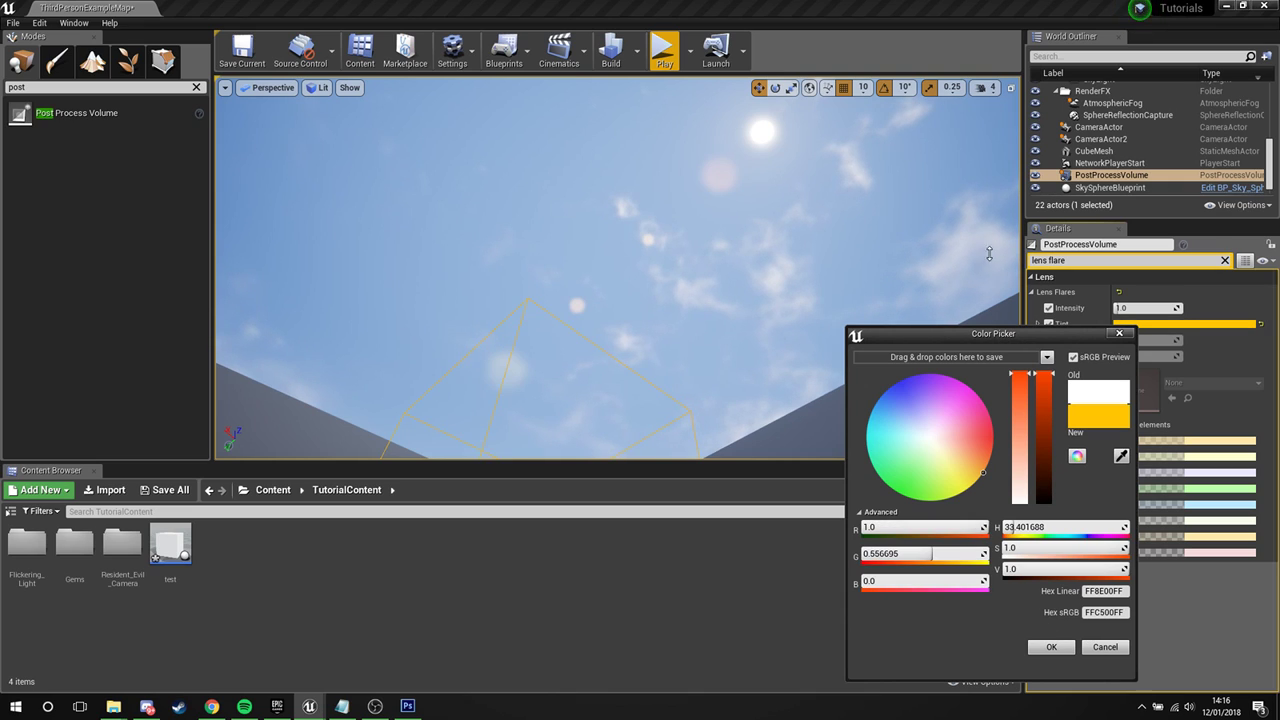
pyautogui.moveTo(932, 430); pyautogui.dragTo(655, 681)
pyautogui.moveTo(282, 102); pyautogui.dragTo(866, 447)
pyautogui.moveTo(1040, 393)
pyautogui.mouseDown()
pyautogui.moveTo(1053, 476)
pyautogui.moveTo(1053, 372)
pyautogui.mouseUp()
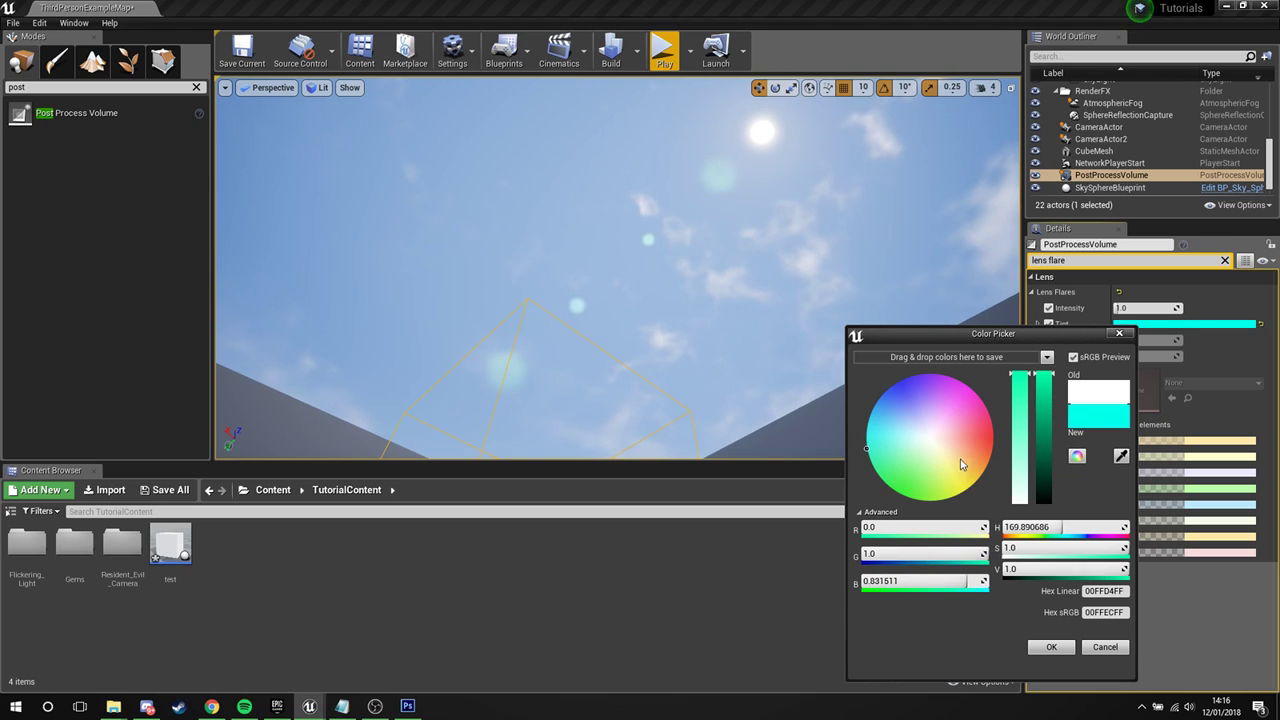
pyautogui.moveTo(931, 435); pyautogui.dragTo(1127, 385)
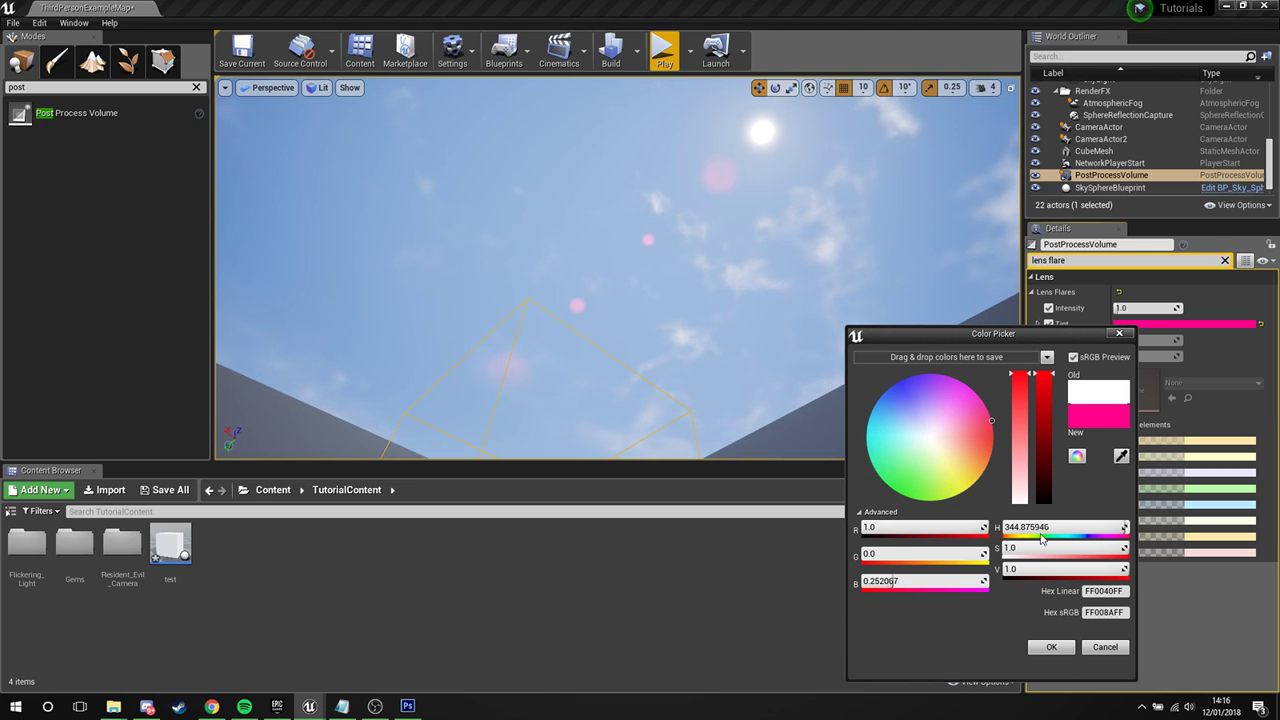
# - Enable the individual lens flare tints and set tint 0 to pure red with the full flare chain in view
pyautogui.moveTo(621, 268); pyautogui.dragTo(746, 140, button='right')
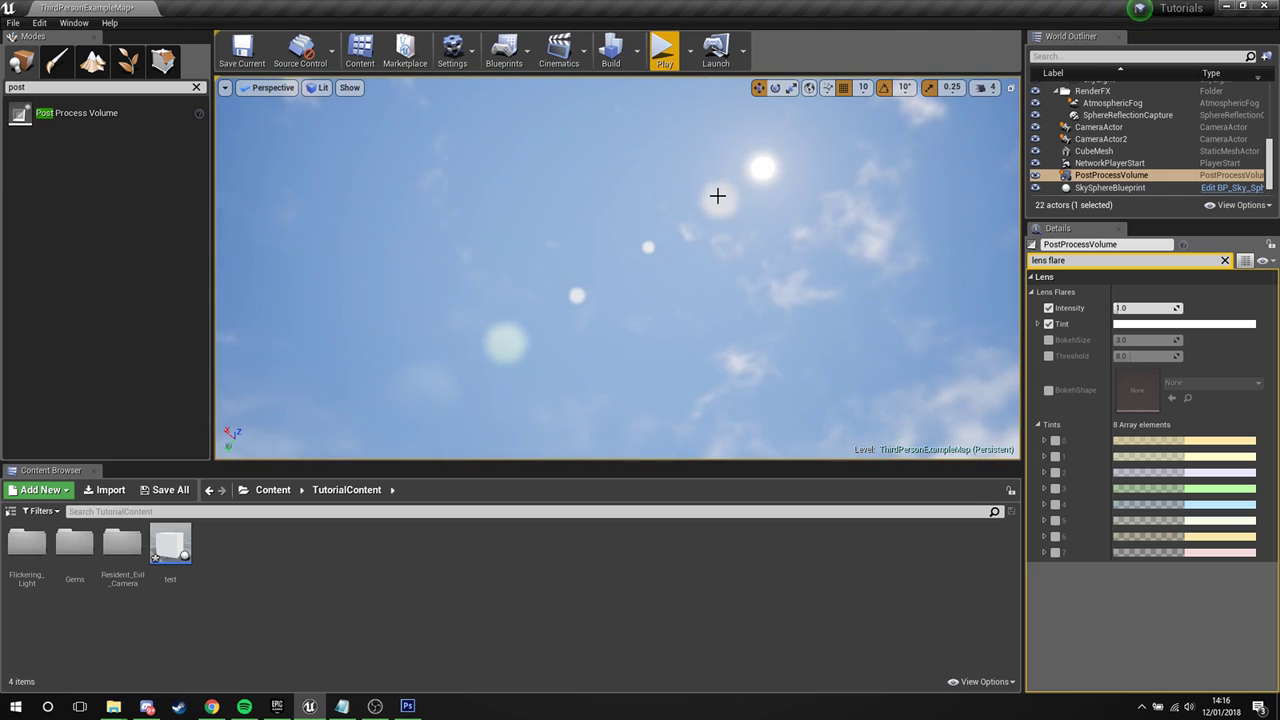
pyautogui.moveTo(670, 271)
pyautogui.mouseDown(button='right')
pyautogui.moveTo(640, 275)
pyautogui.moveTo(670, 271)
pyautogui.mouseUp(button='right')
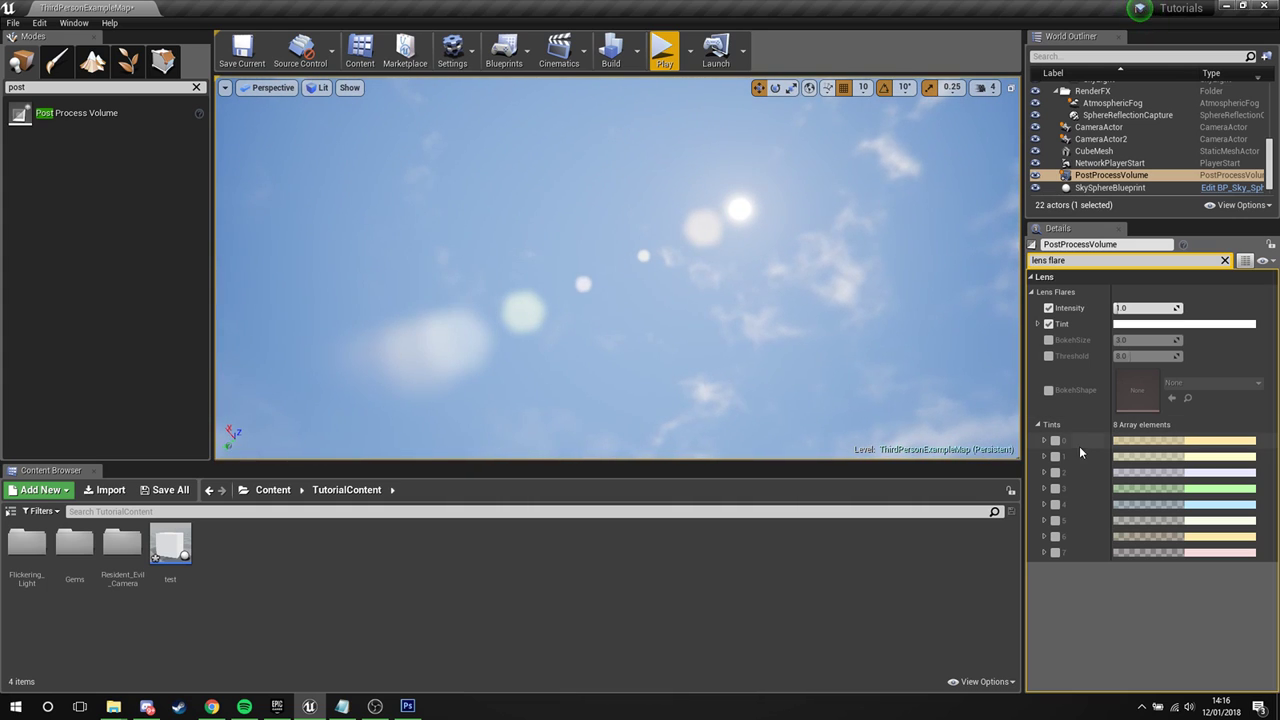
pyautogui.click(1214, 446)
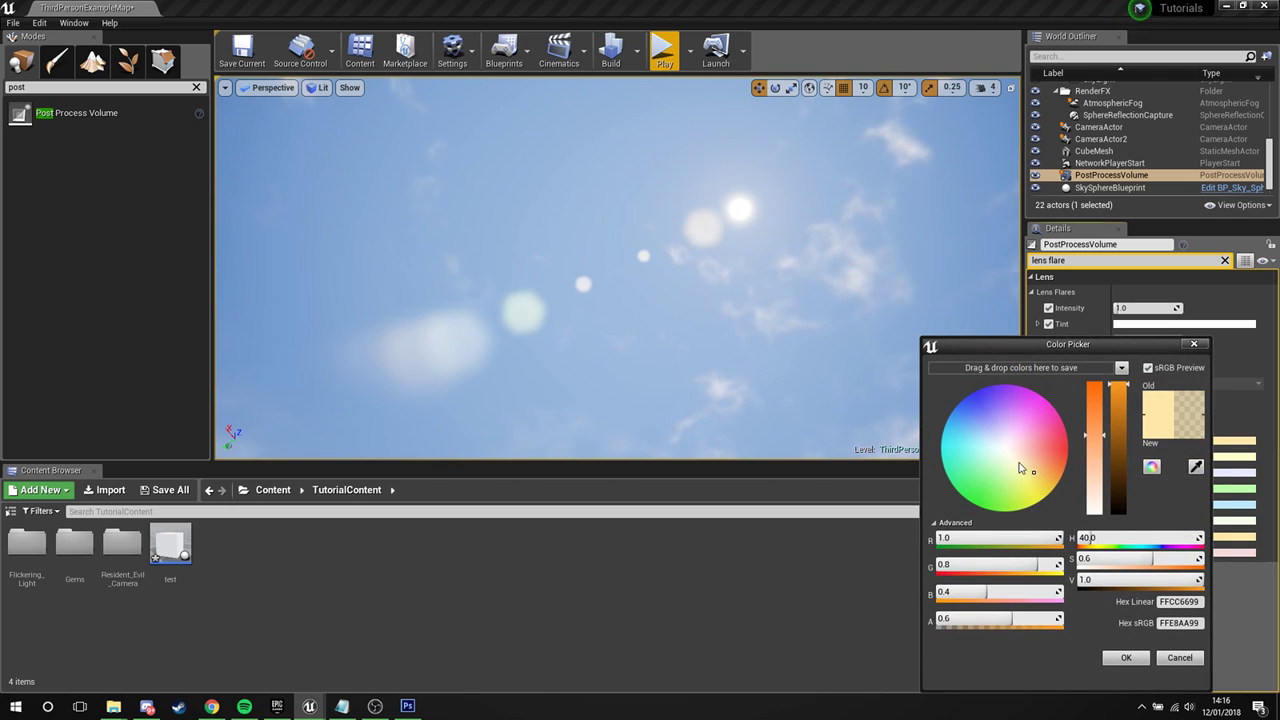
pyautogui.moveTo(1020, 467); pyautogui.dragTo(1134, 458)
pyautogui.moveTo(1101, 535)
pyautogui.mouseDown()
pyautogui.moveTo(946, 406)
pyautogui.moveTo(1043, 564)
pyautogui.moveTo(892, 366)
pyautogui.moveTo(1195, 588)
pyautogui.moveTo(1137, 435)
pyautogui.mouseUp()
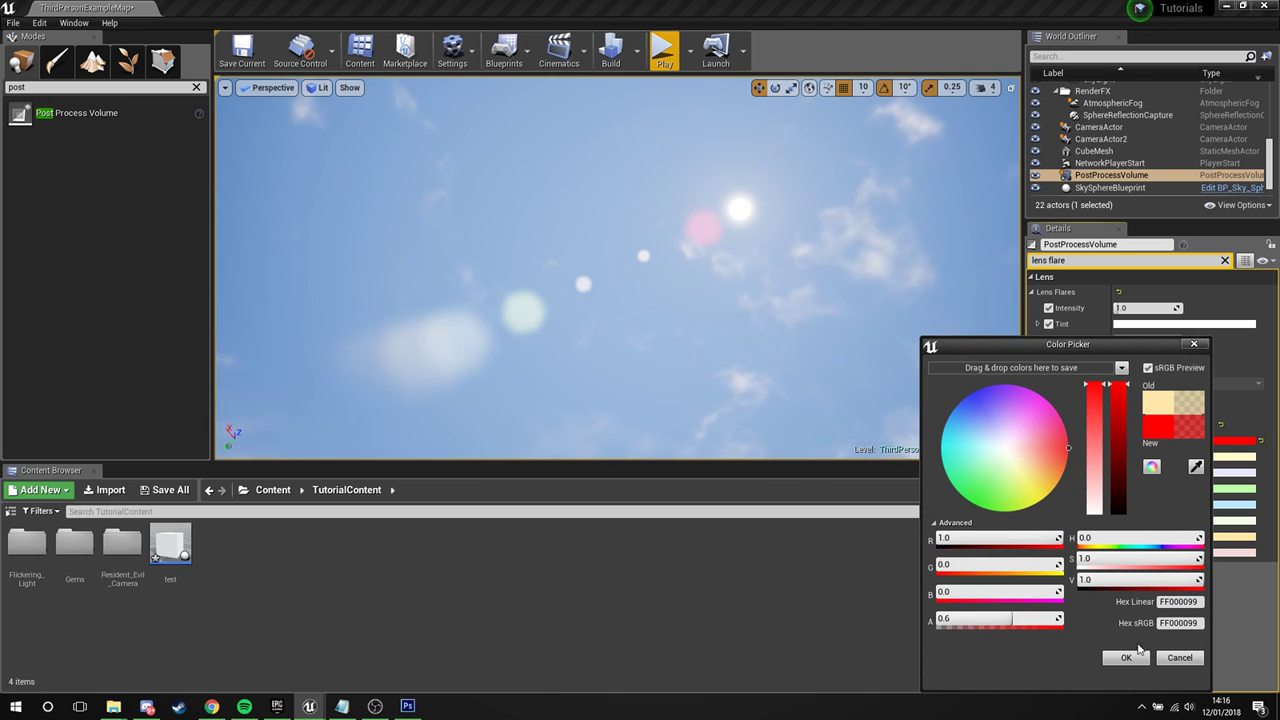
pyautogui.click(1126, 657)
# - Set lens flare tint 1 to saturated orange and tint 2 to saturated yellow
pyautogui.click(1240, 456)
pyautogui.click(1053, 478)
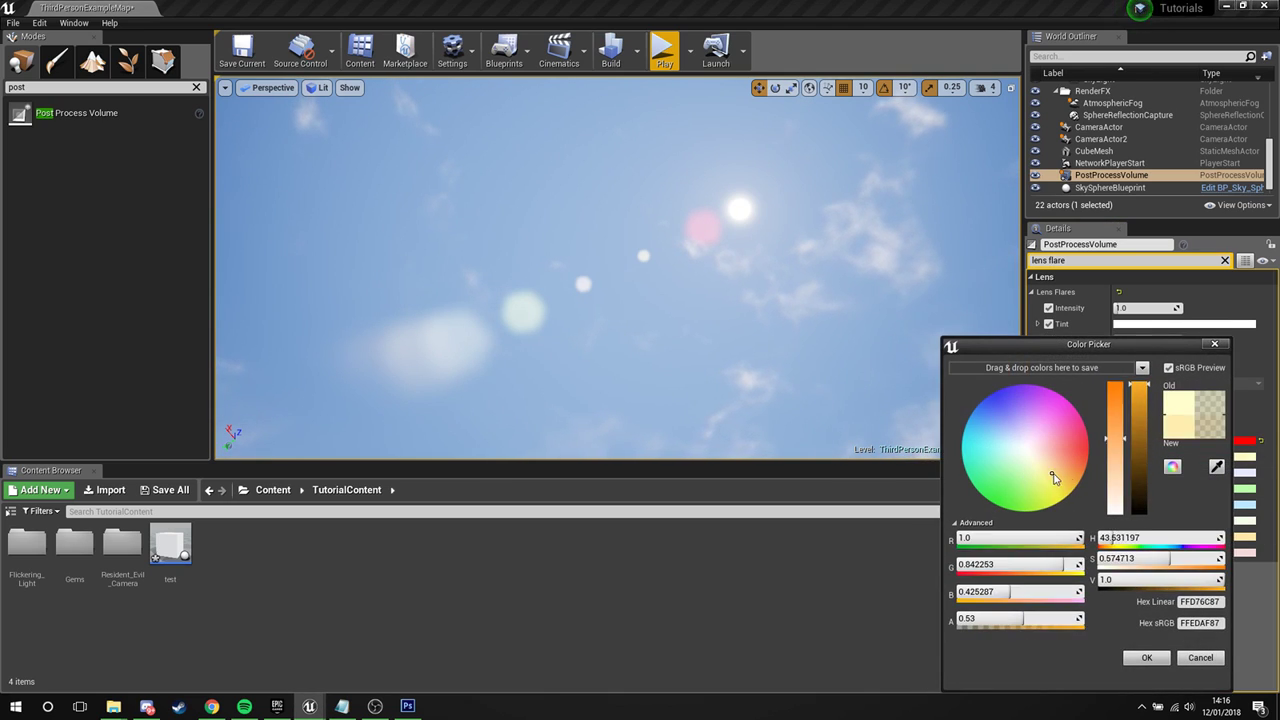
pyautogui.moveTo(1053, 478); pyautogui.dragTo(1088, 482)
pyautogui.click(1147, 657)
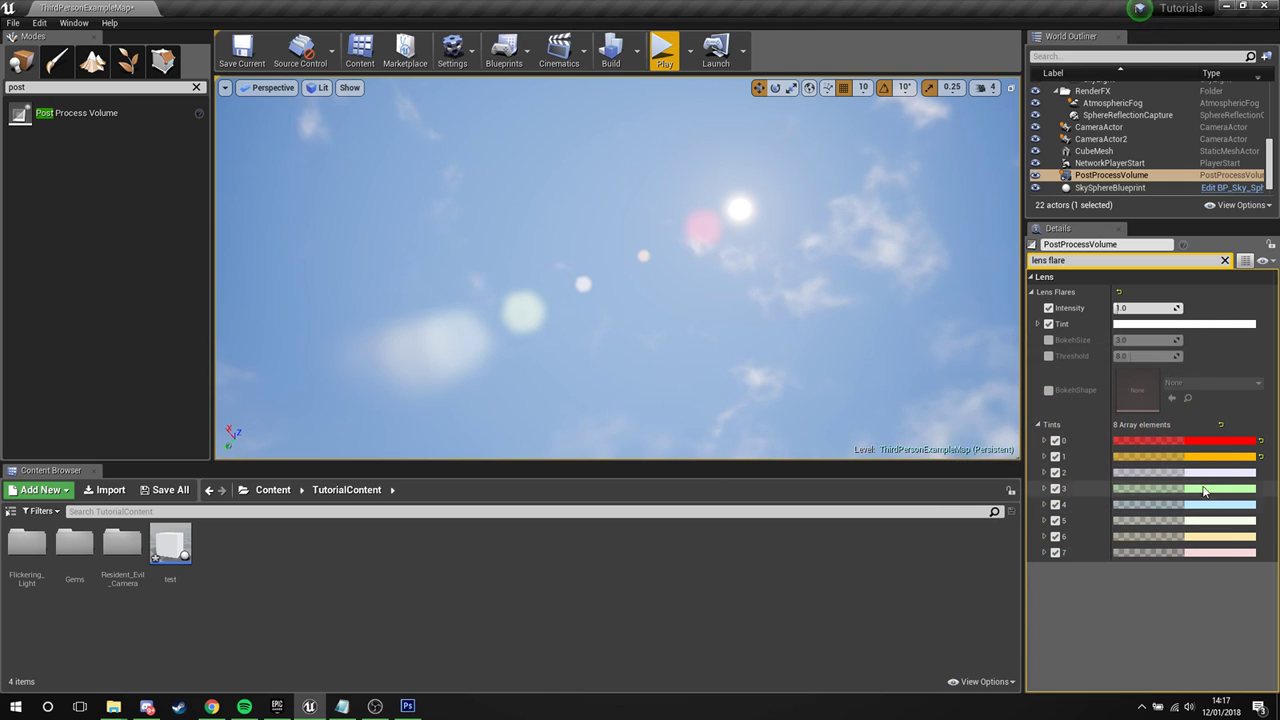
pyautogui.click(1178, 472)
pyautogui.click(1028, 504)
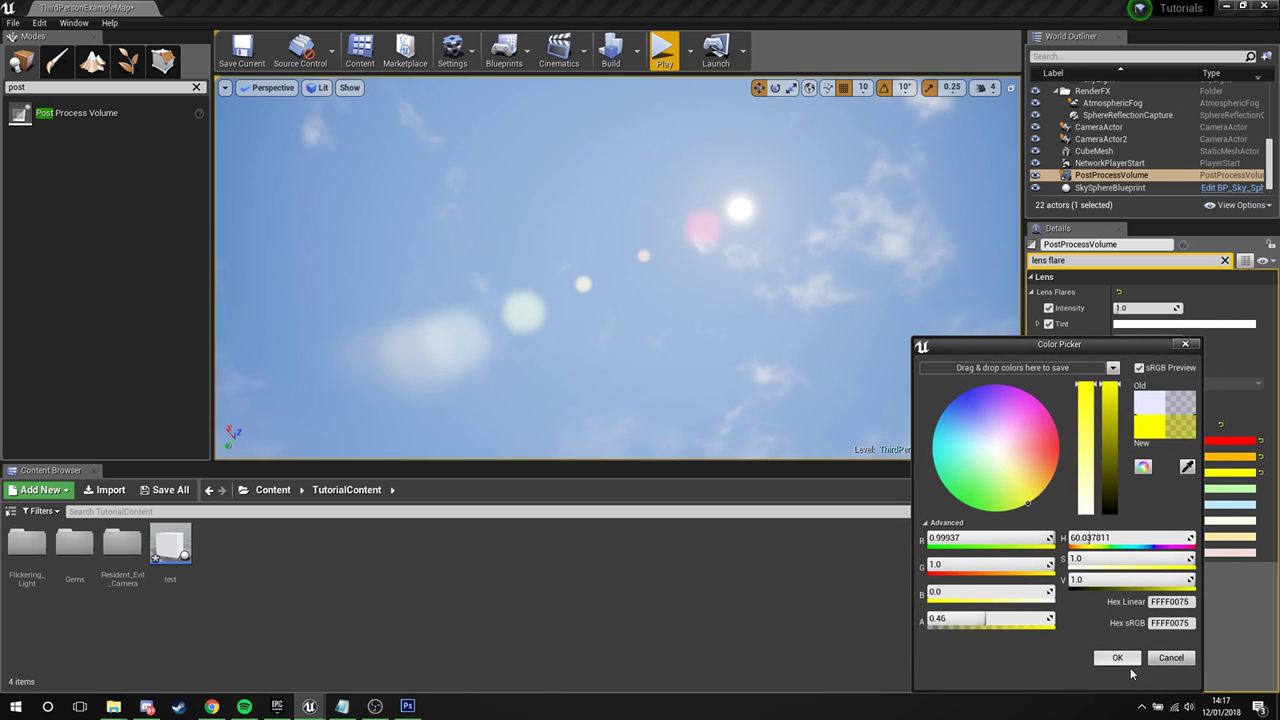
pyautogui.click(1208, 582)
# - Set lens flare tint 3 to saturated green and tint 4 to saturated light blue, sRGB hex 00E1FF4F
pyautogui.click(1240, 488)
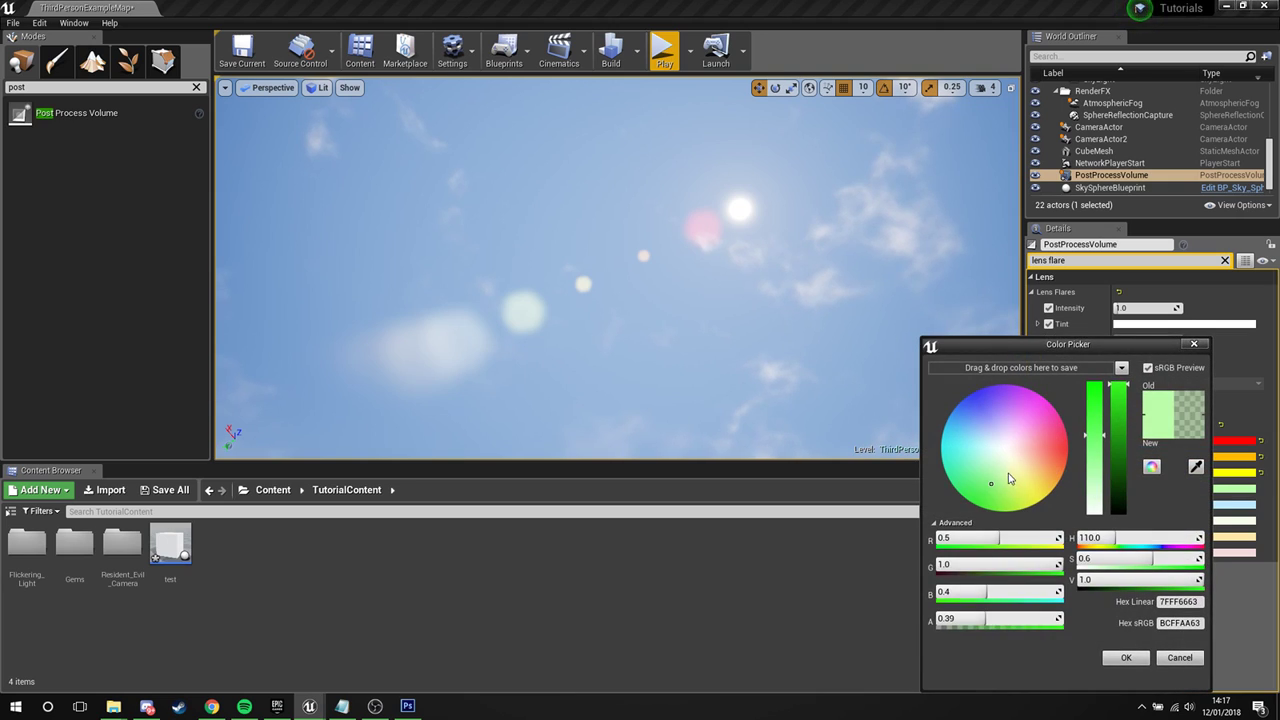
pyautogui.click(1123, 658)
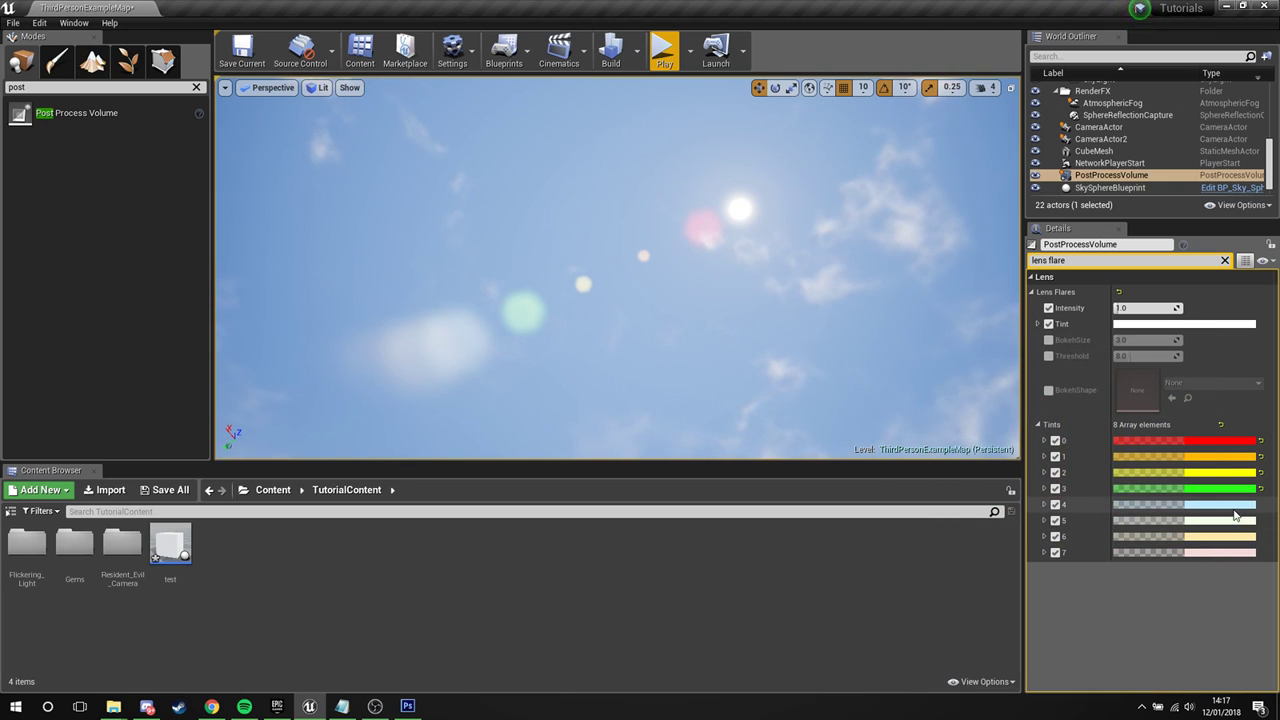
pyautogui.click(1203, 505)
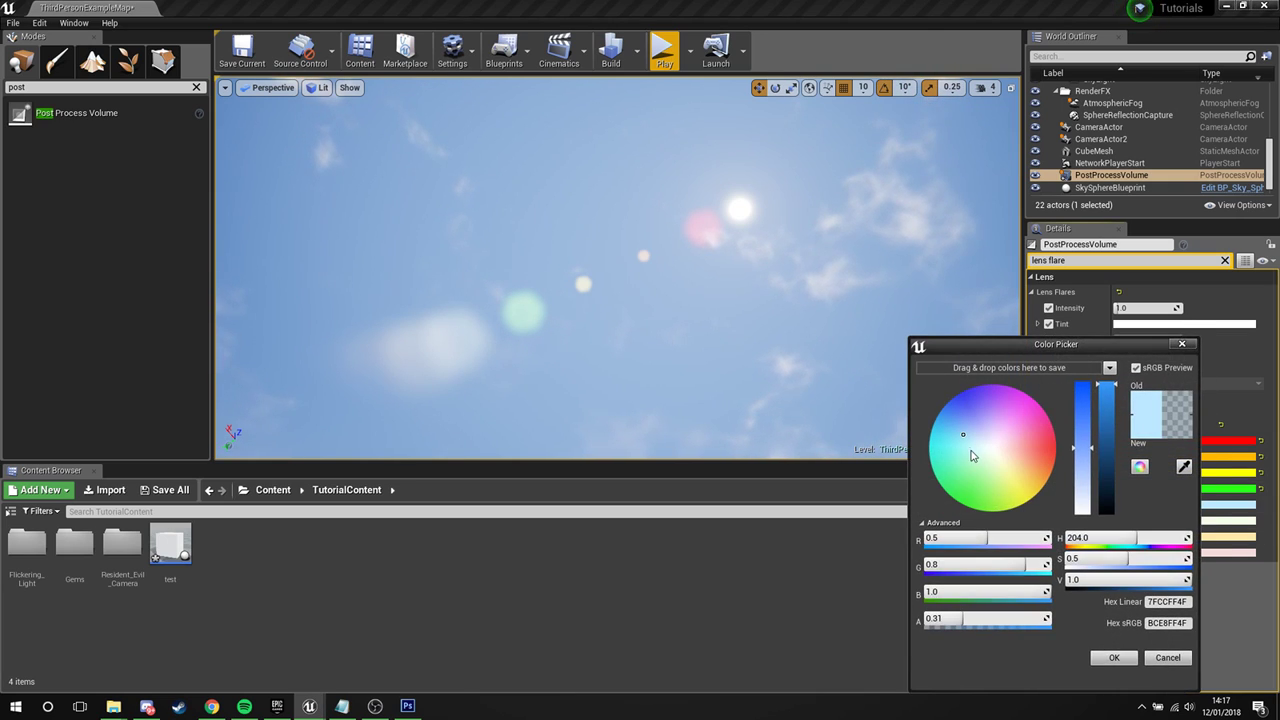
pyautogui.moveTo(975, 457); pyautogui.dragTo(875, 421)
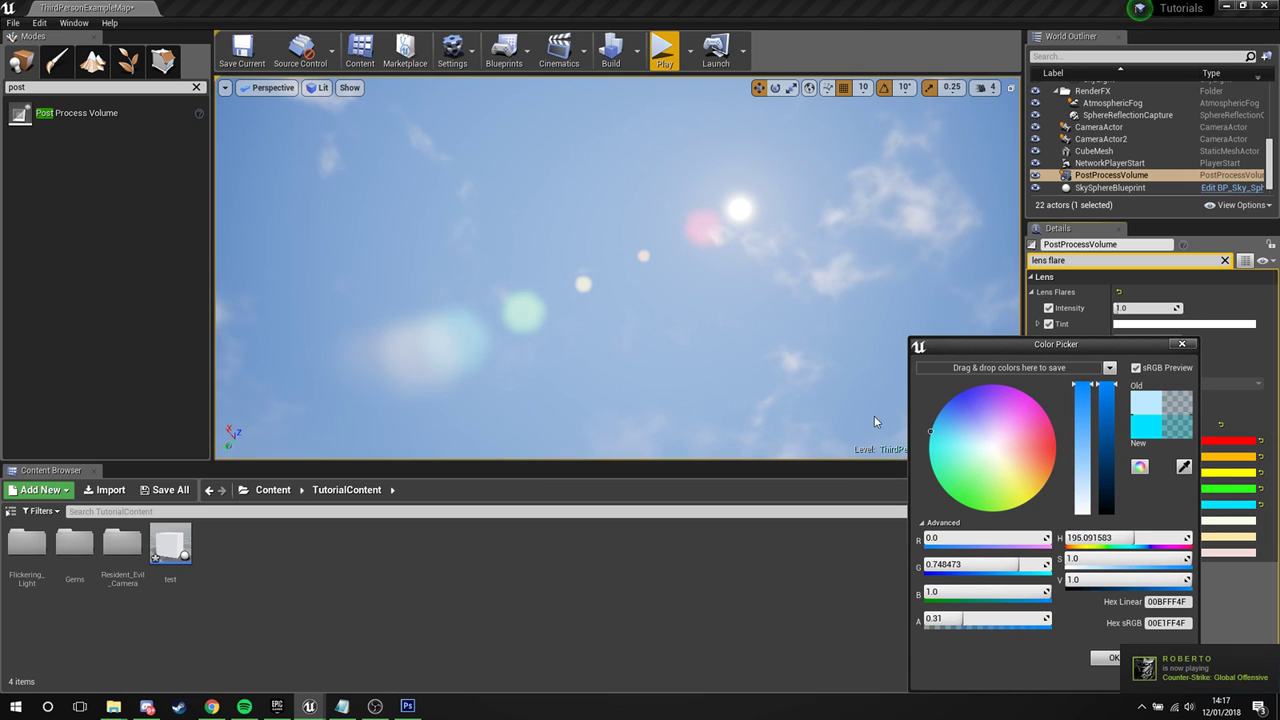
pyautogui.click(1106, 655)
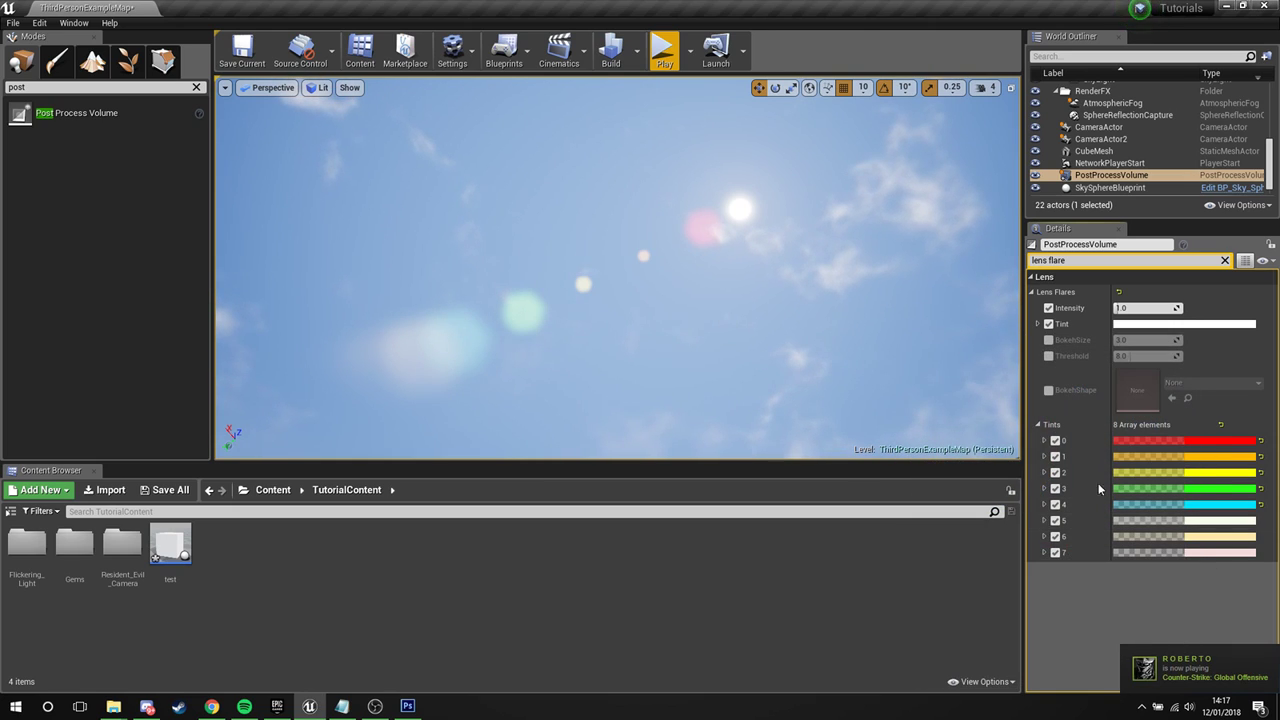
# - Set lens flare tint 5 to saturated blue-violet, sRGB hex 4800FF45, and tint 6 to saturated magenta, sRGB hex FF00F838
pyautogui.click(1212, 527)
pyautogui.moveTo(975, 398); pyautogui.dragTo(968, 377)
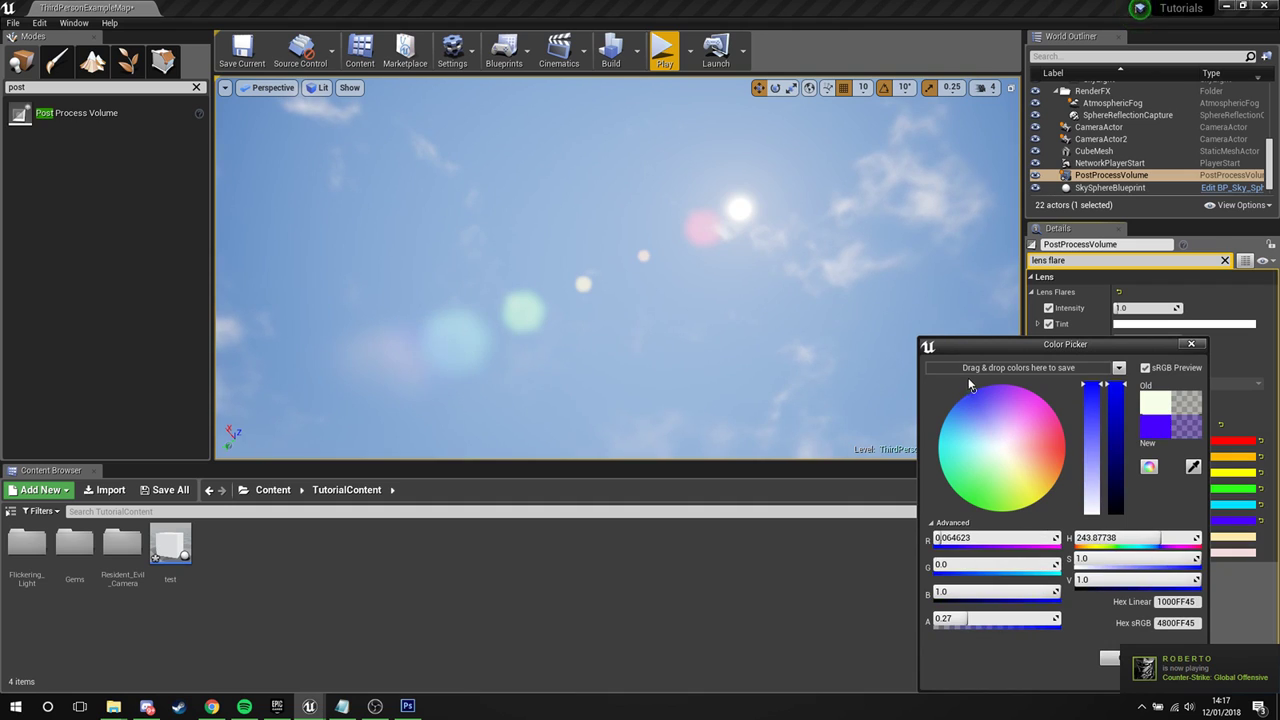
pyautogui.click(1122, 657)
pyautogui.click(1212, 536)
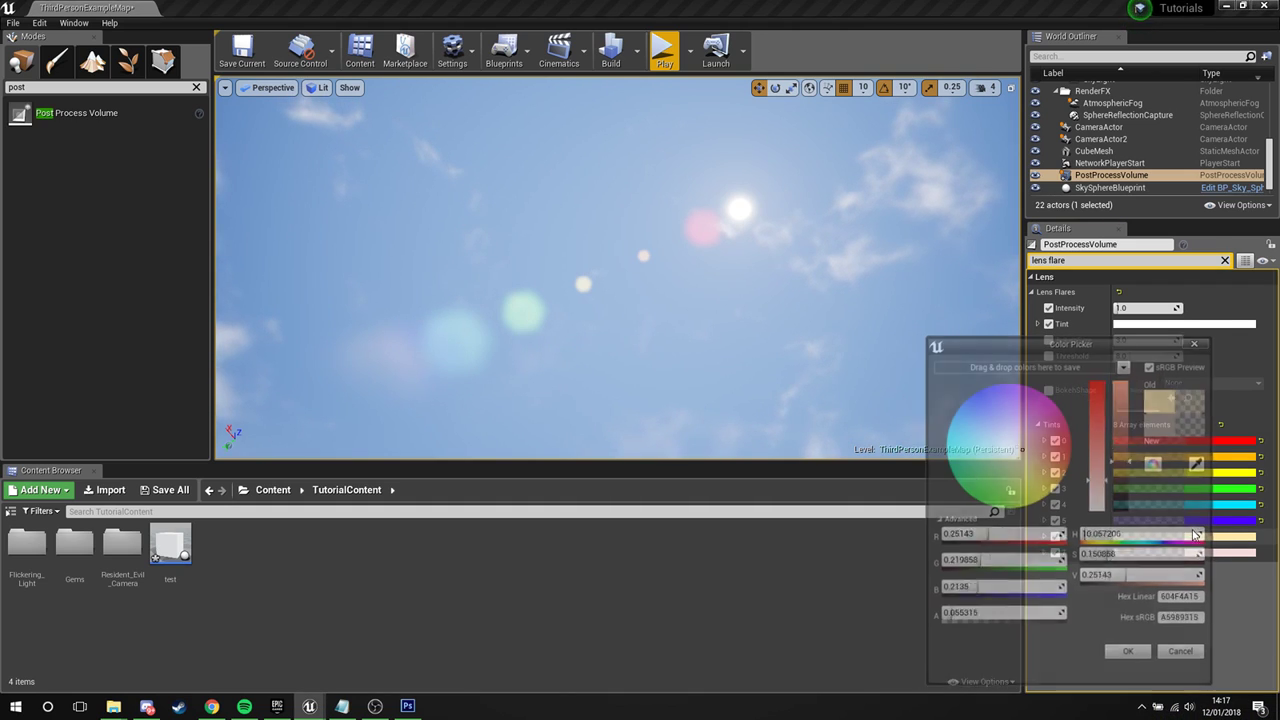
pyautogui.moveTo(1028, 432); pyautogui.dragTo(1088, 397)
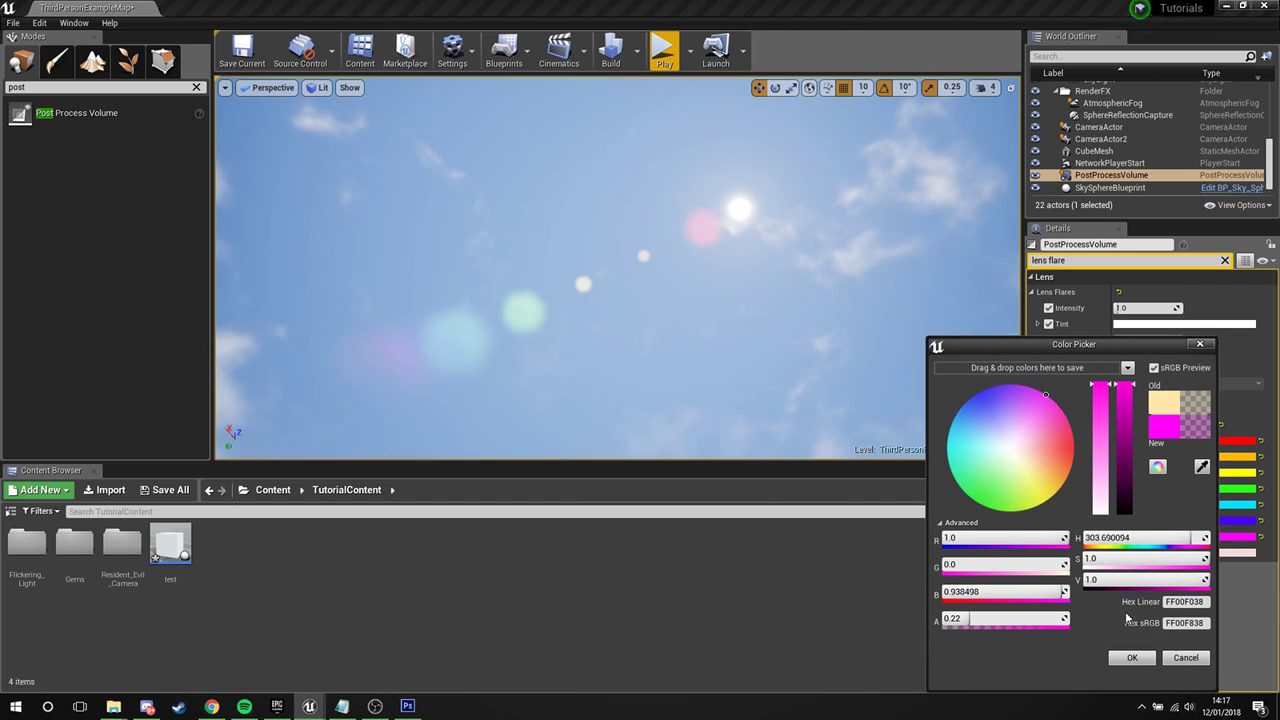
pyautogui.click(1133, 657)
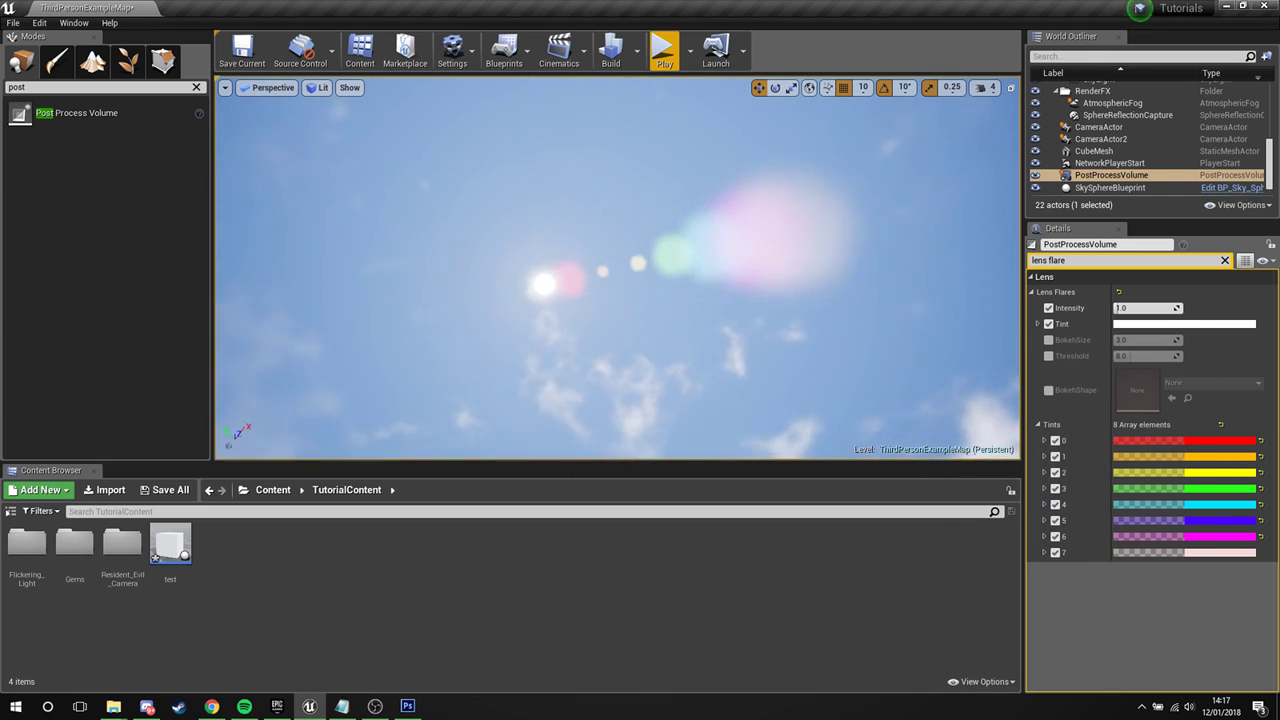
# - Enable the lens flare bokeh size and try large values of about 14.9, 10.9 and 14.3 against the sun
pyautogui.moveTo(617, 268); pyautogui.dragTo(745, 240, button='right')
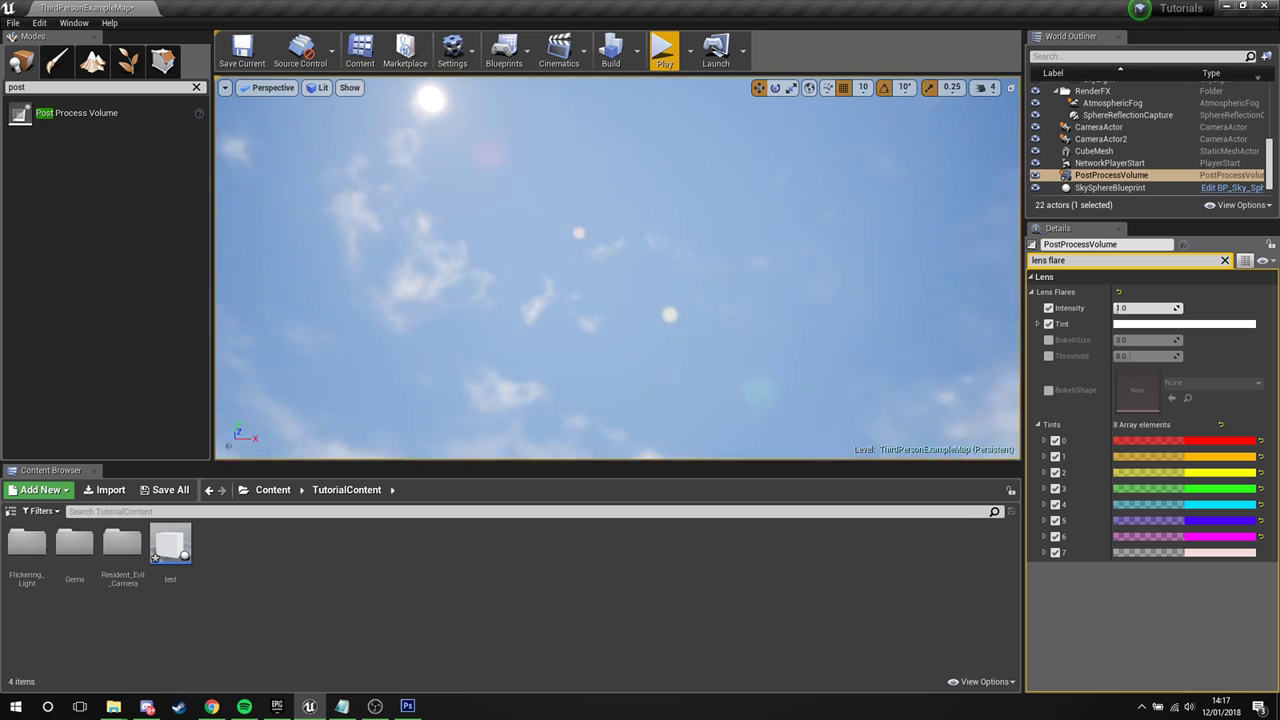
pyautogui.moveTo(777, 362)
pyautogui.mouseDown(button='right')
pyautogui.moveTo(759, 292)
pyautogui.moveTo(777, 362)
pyautogui.mouseUp(button='right')
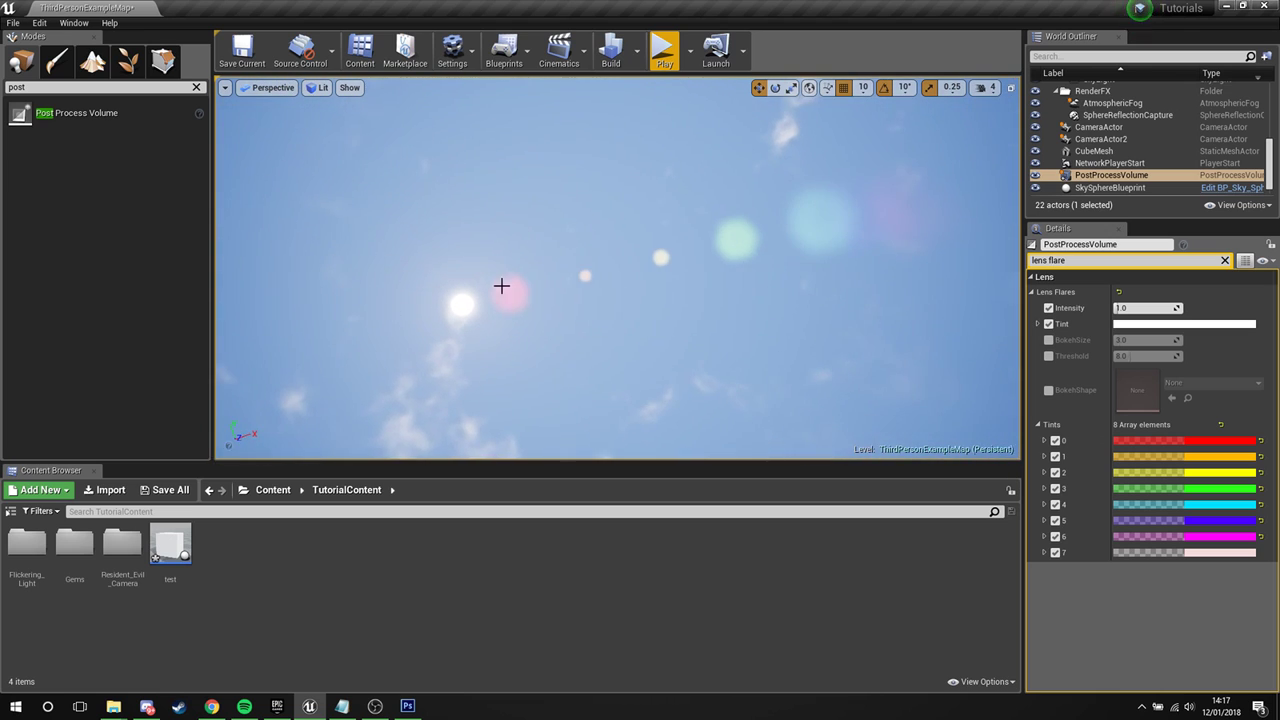
pyautogui.moveTo(987, 229); pyautogui.dragTo(987, 229, button='right')
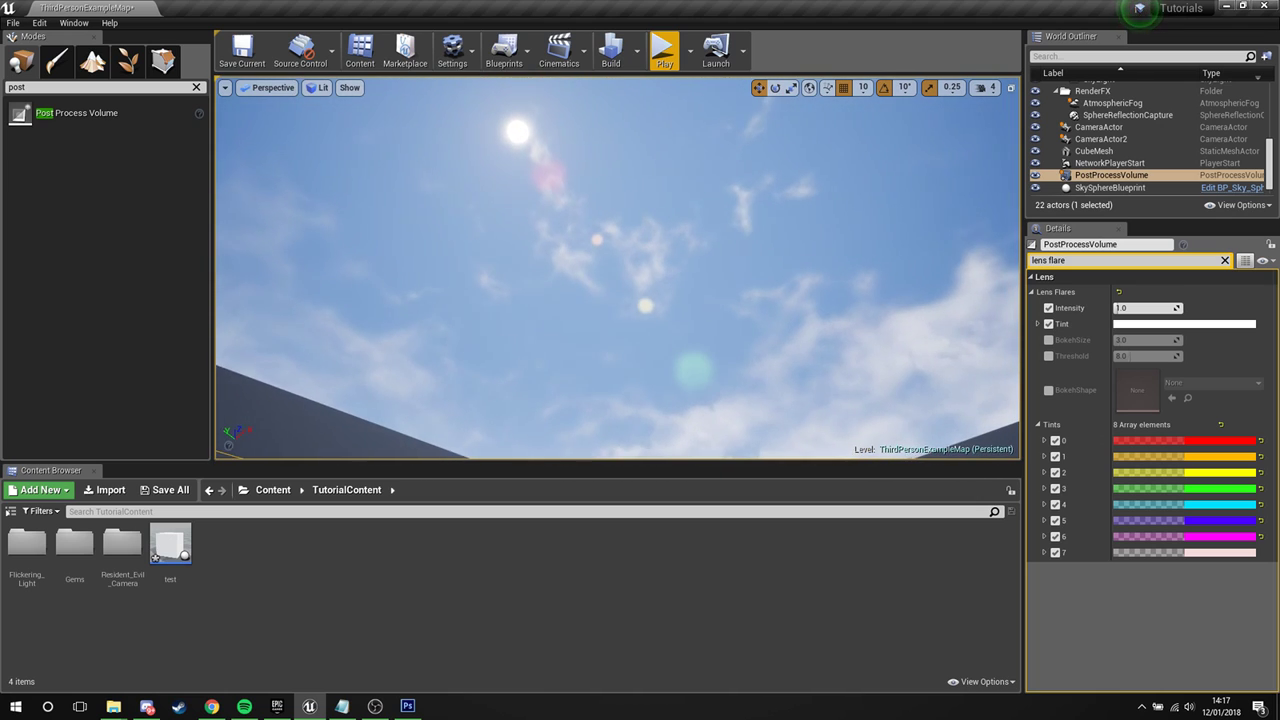
pyautogui.click(1048, 340)
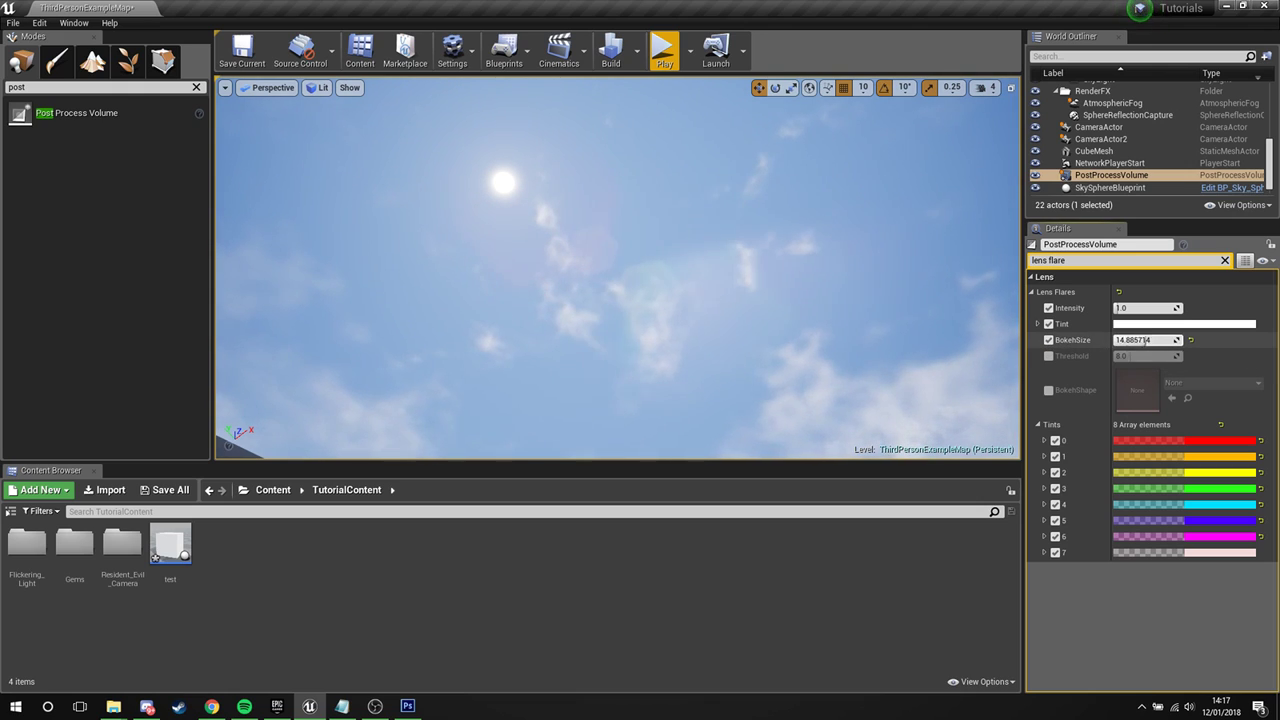
pyautogui.moveTo(1142, 340); pyautogui.dragTo(1138, 340)
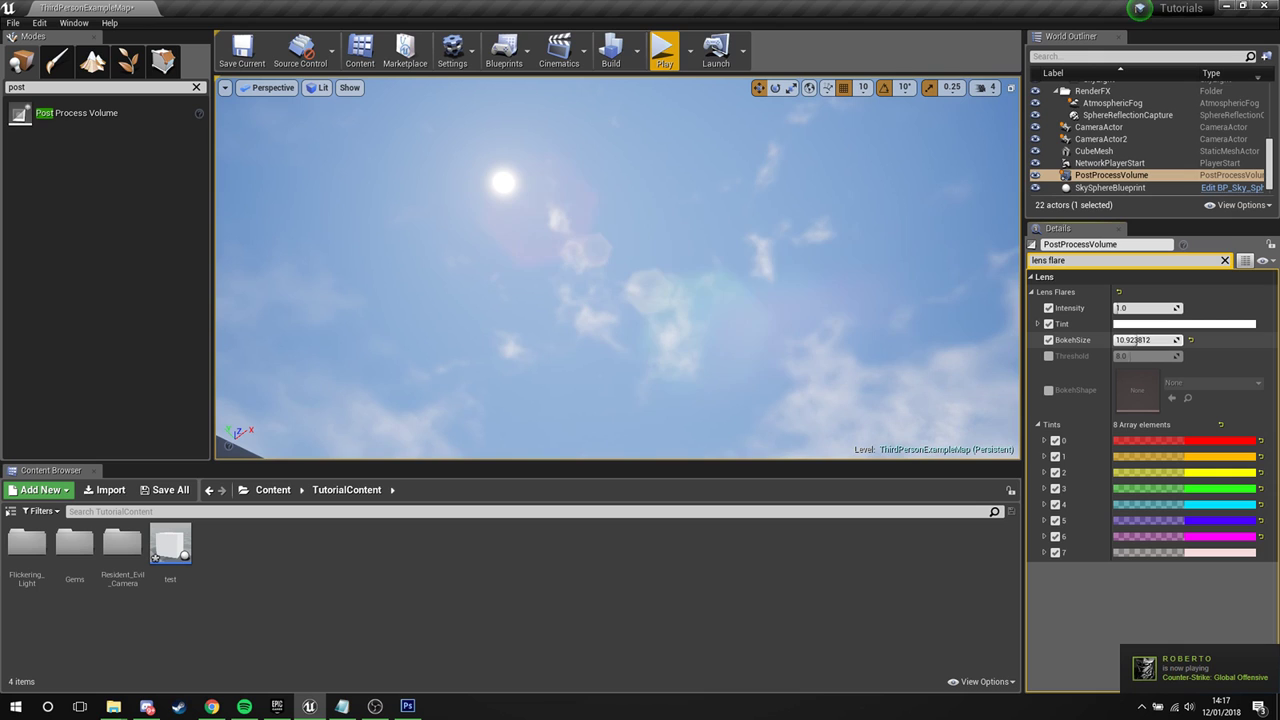
pyautogui.moveTo(1145, 340); pyautogui.dragTo(1143, 340)
pyautogui.moveTo(769, 311); pyautogui.dragTo(680, 312, button='right')
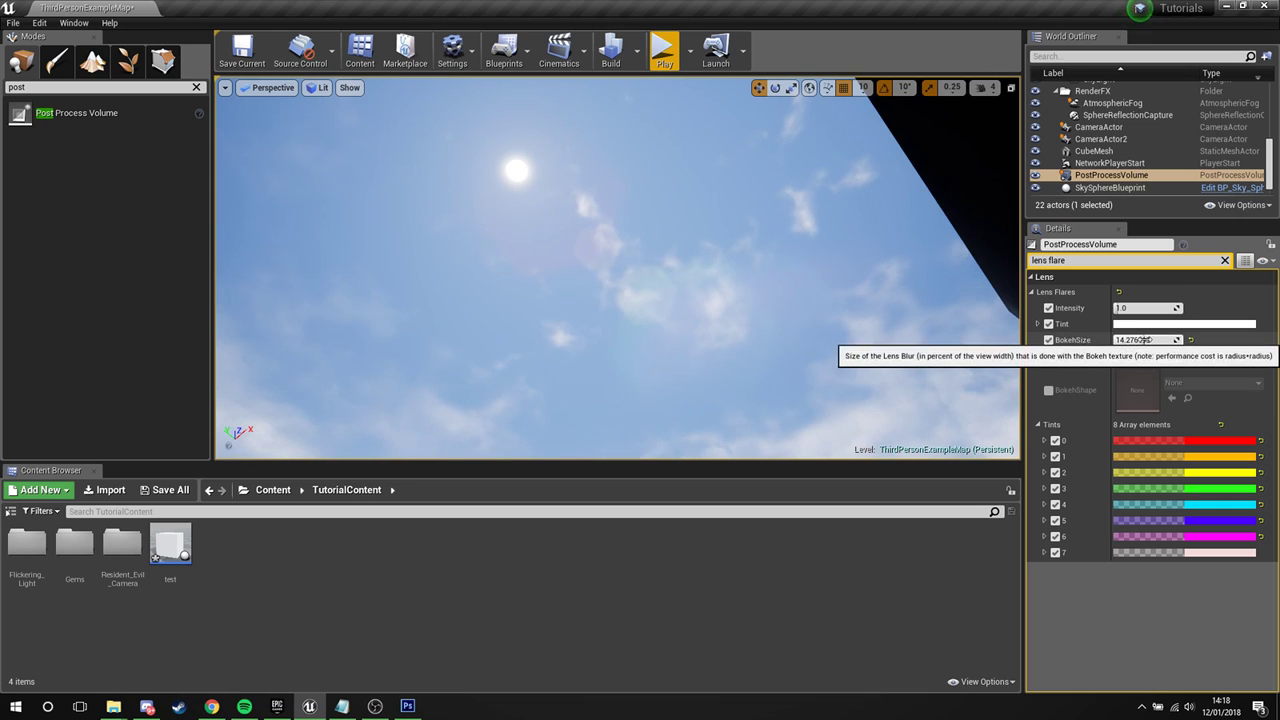
# - Try a bokeh size of 0 against the sky and the wall, and raise it to about 5.79
pyautogui.moveTo(1117, 340); pyautogui.dragTo(1112, 340)
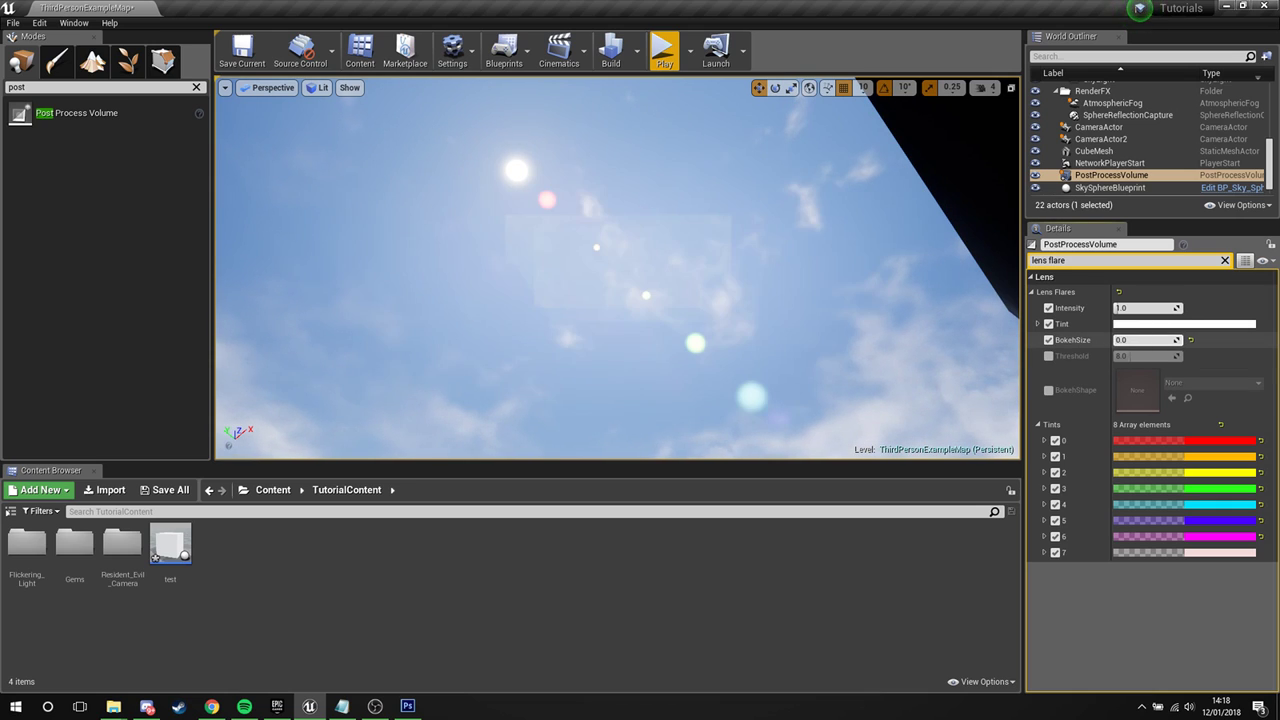
pyautogui.moveTo(780, 300); pyautogui.dragTo(715, 438, button='right')
pyautogui.moveTo(631, 355); pyautogui.dragTo(675, 357, button='right')
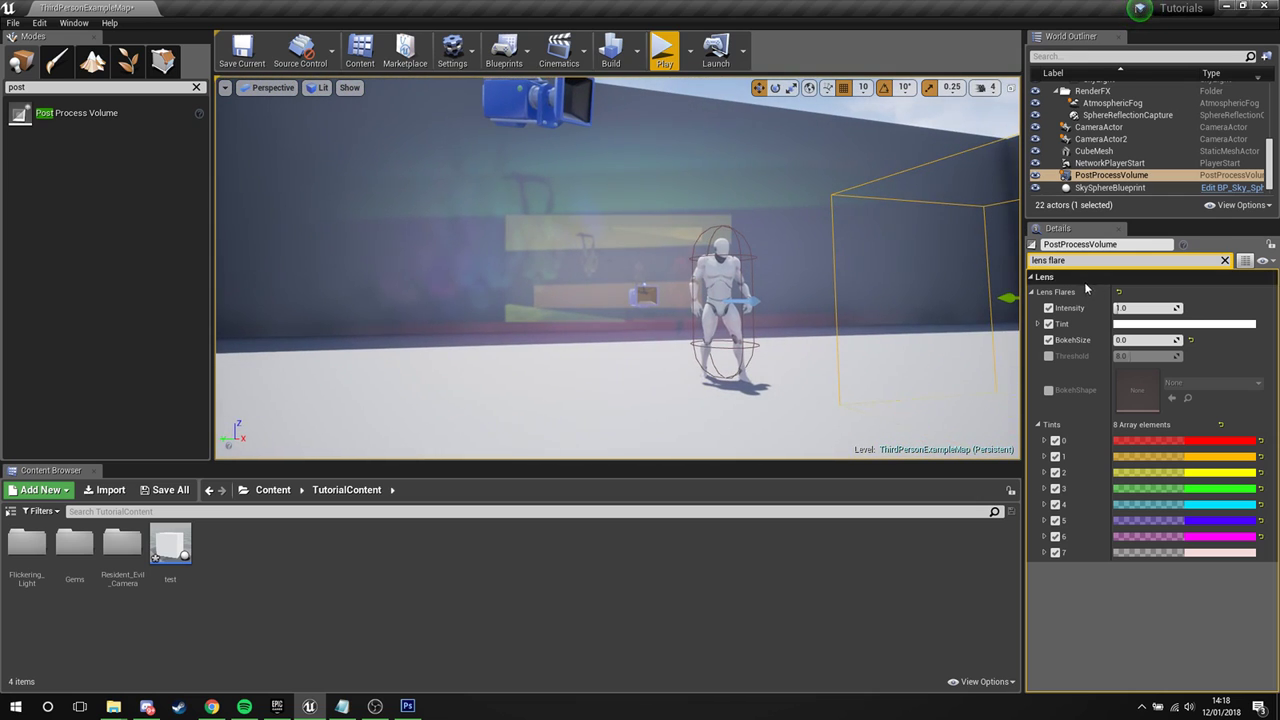
pyautogui.moveTo(1114, 340); pyautogui.dragTo(1121, 340)
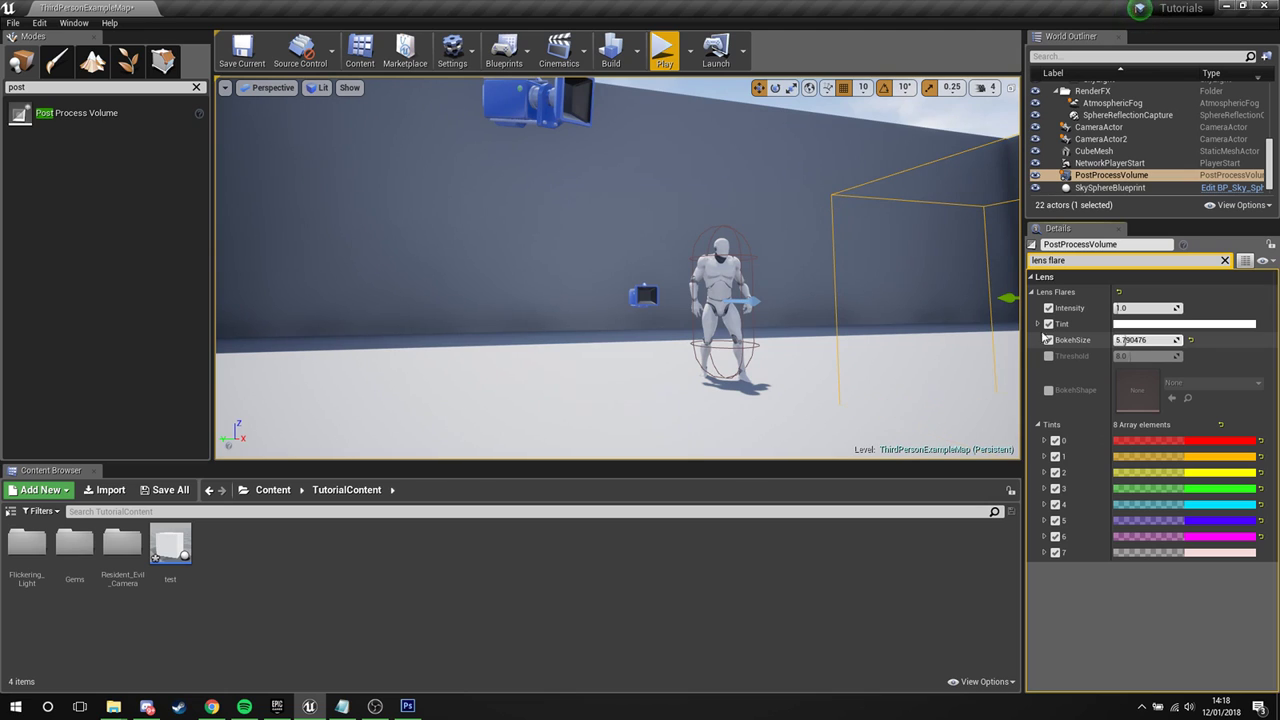
pyautogui.moveTo(930, 325); pyautogui.dragTo(940, 198, button='right')
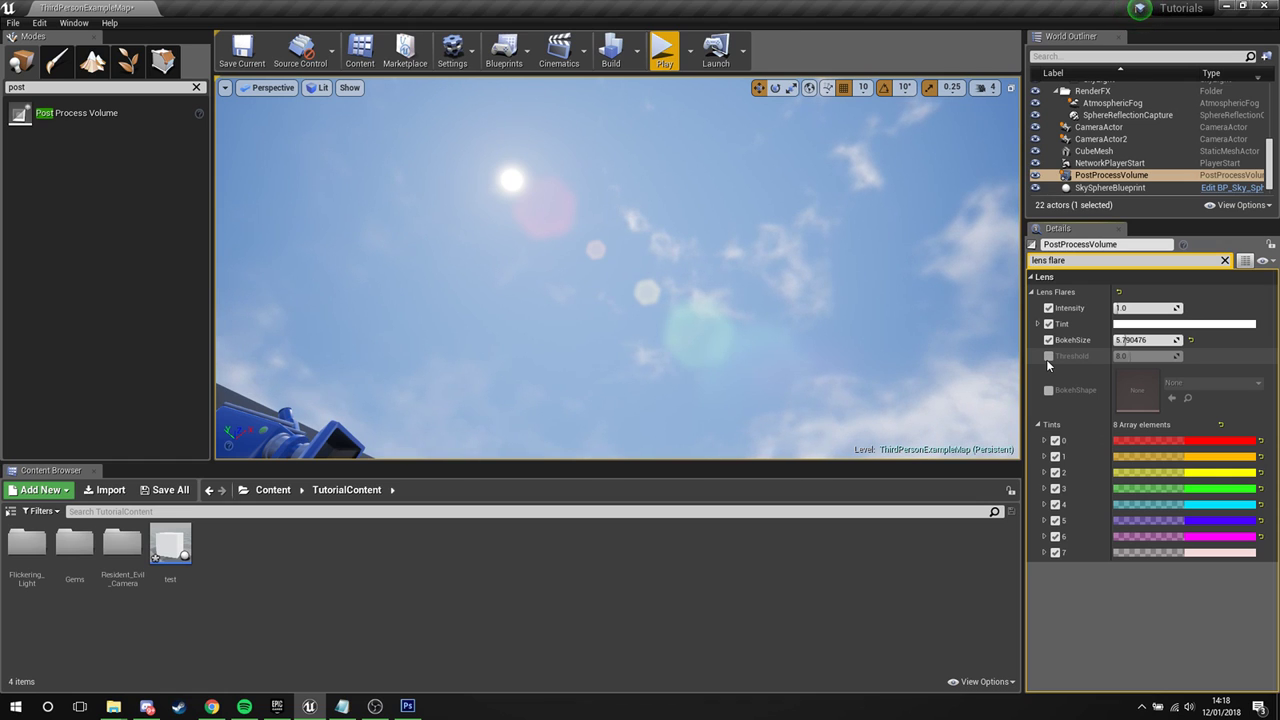
# - Enable the lens flare threshold and try values of about 21.06 and 0.1
pyautogui.moveTo(850, 280); pyautogui.dragTo(863, 305, button='right')
pyautogui.moveTo(640, 200); pyautogui.dragTo(630, 170, button='right')
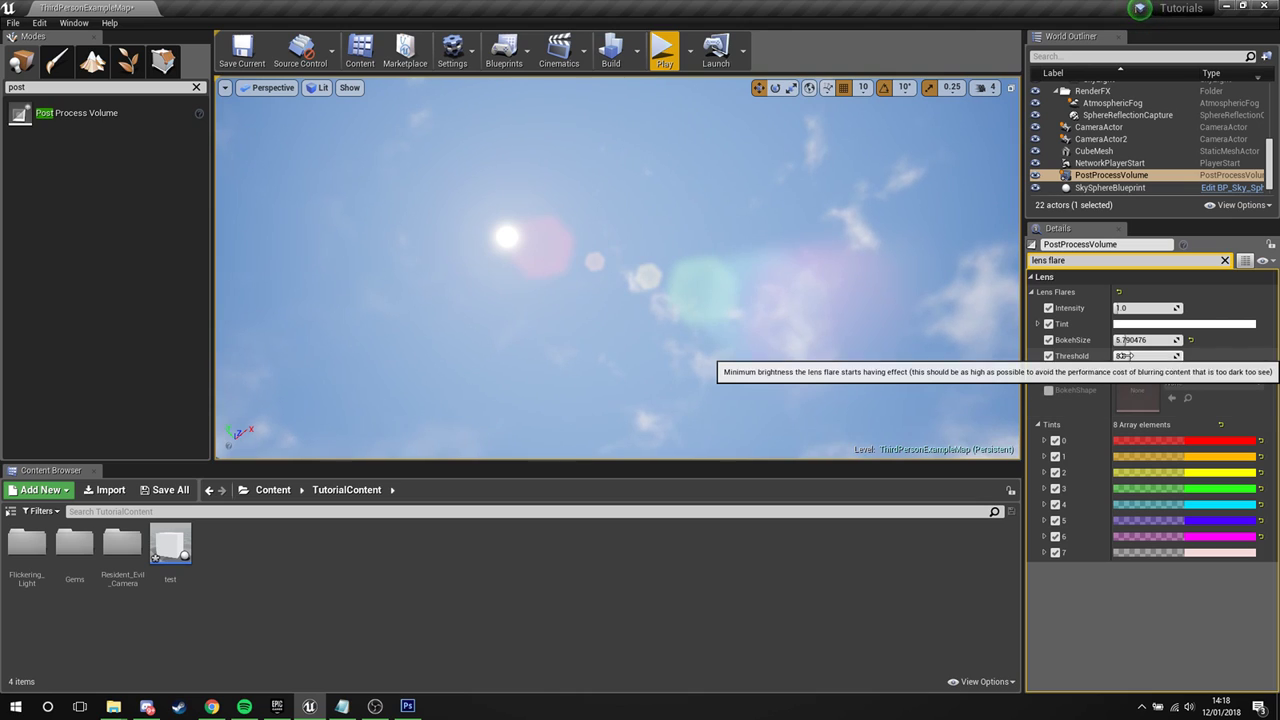
pyautogui.moveTo(1140, 356); pyautogui.dragTo(1165, 356)
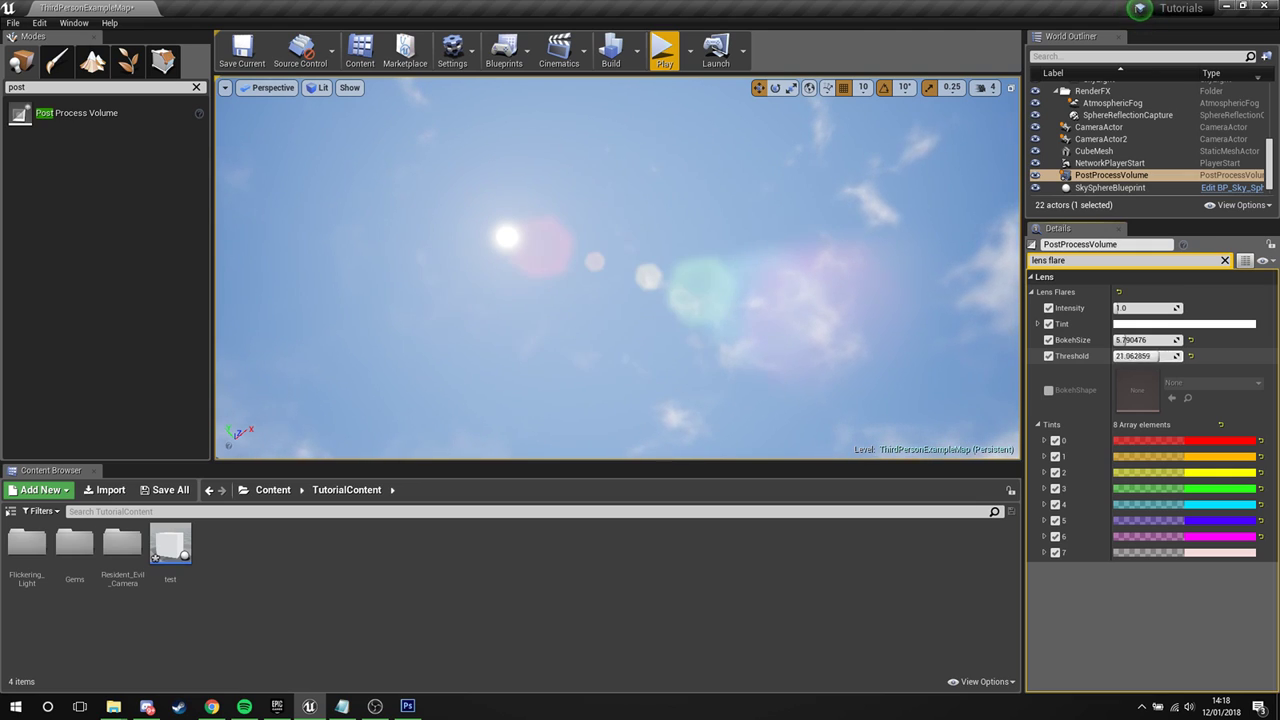
pyautogui.moveTo(656, 276)
pyautogui.mouseDown(button='right')
pyautogui.moveTo(656, 390)
pyautogui.moveTo(600, 410)
pyautogui.moveTo(550, 380)
pyautogui.moveTo(500, 400)
pyautogui.moveTo(600, 400)
pyautogui.moveTo(380, 400)
pyautogui.moveTo(480, 400)
pyautogui.moveTo(560, 350)
pyautogui.moveTo(640, 330)
pyautogui.moveTo(700, 270)
pyautogui.moveTo(650, 280)
pyautogui.moveTo(650, 300)
pyautogui.moveTo(640, 280)
pyautogui.moveTo(650, 310)
pyautogui.moveTo(640, 270)
pyautogui.mouseUp(button='right')
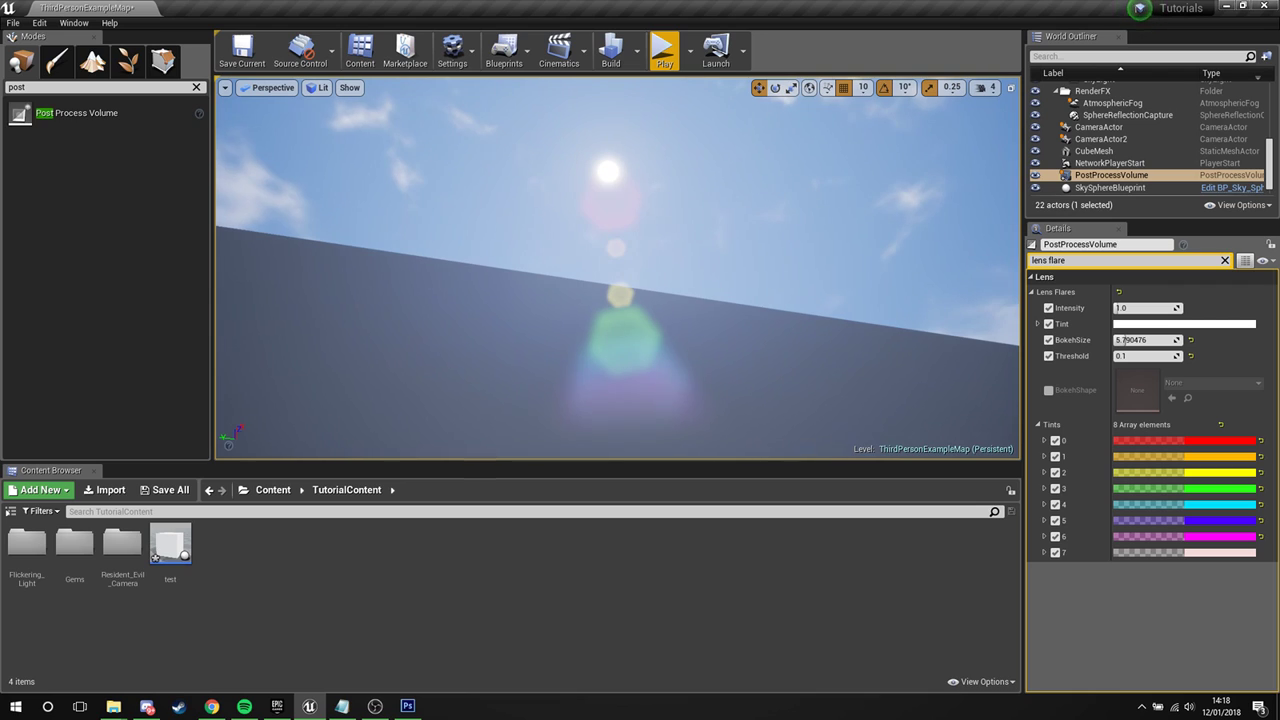
# - Set the bokeh size to about 5.18 and the lens flare threshold to about 17.72
pyautogui.moveTo(1122, 340)
pyautogui.mouseDown()
pyautogui.moveTo(1175, 340)
pyautogui.moveTo(1127, 340)
pyautogui.moveTo(1145, 356)
pyautogui.moveTo(1120, 356)
pyautogui.mouseUp()
pyautogui.moveTo(943, 356); pyautogui.dragTo(978, 302, button='right')
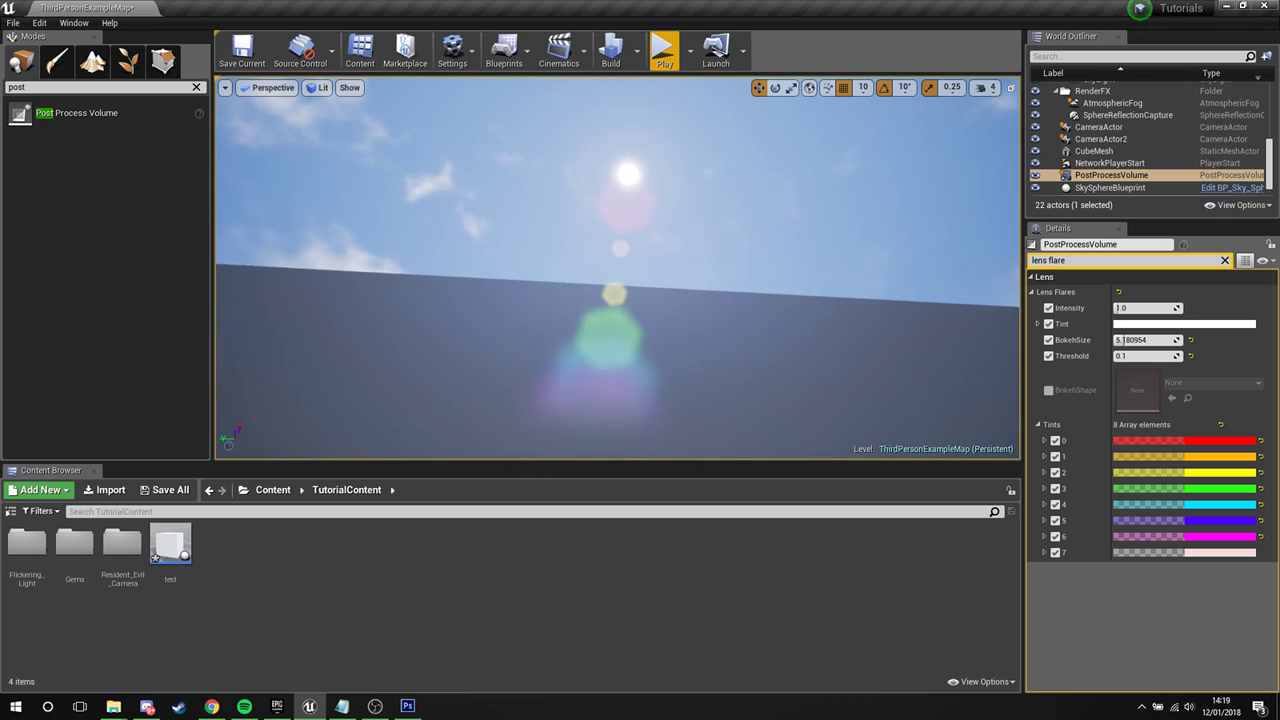
pyautogui.moveTo(1135, 356); pyautogui.dragTo(1168, 356)
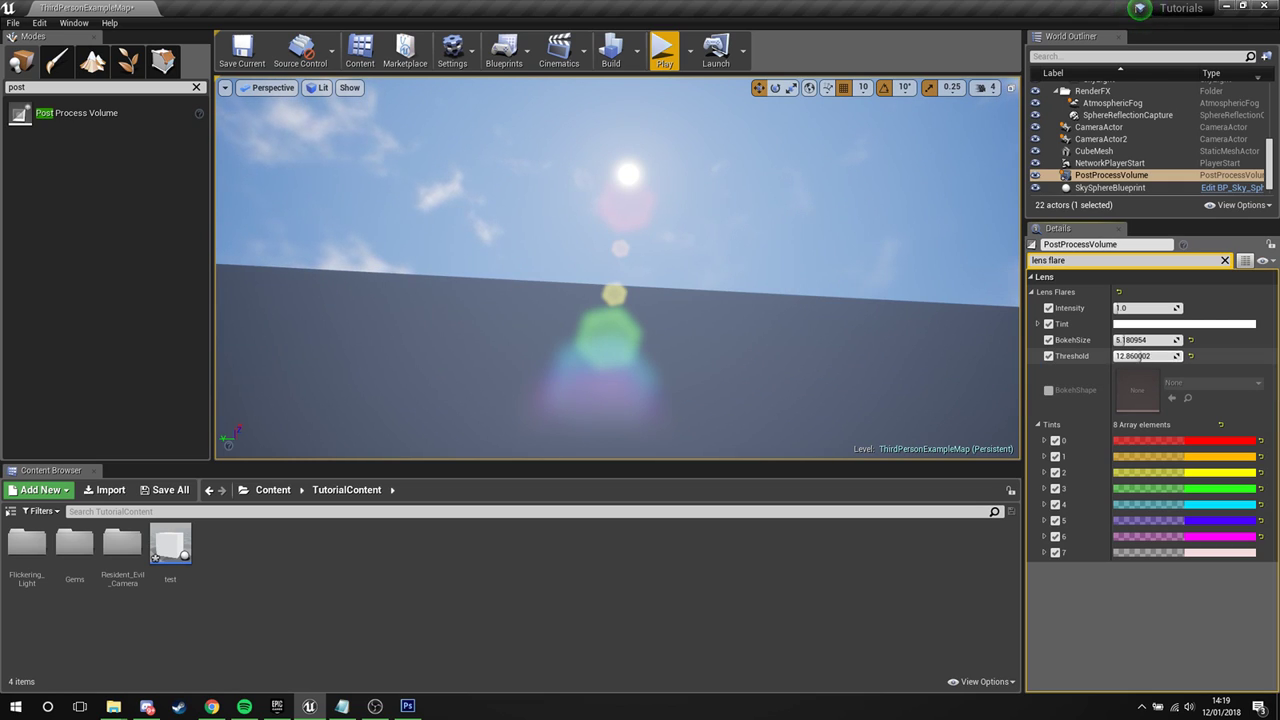
pyautogui.moveTo(1147, 356)
pyautogui.mouseDown()
pyautogui.moveTo(1165, 356)
pyautogui.moveTo(1115, 356)
pyautogui.moveTo(1136, 356)
pyautogui.mouseUp()
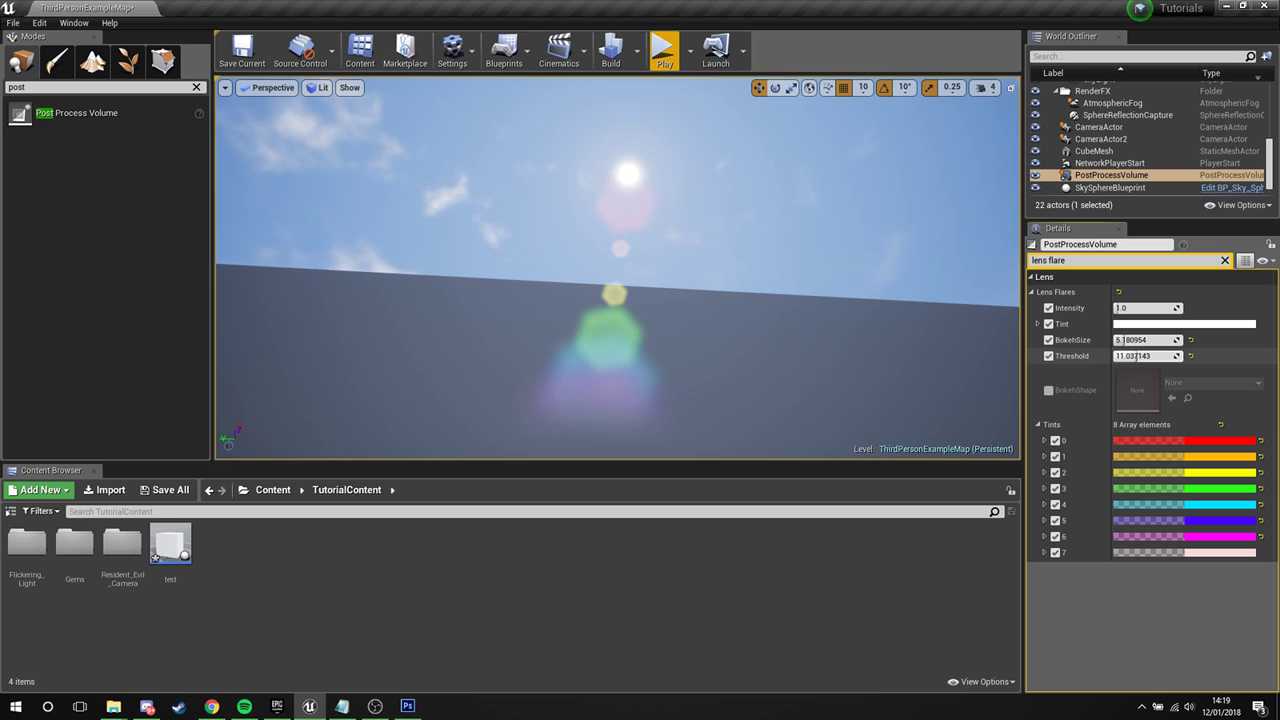
# - Examine the lens flare chain from several angles around the sun and the wall edge
pyautogui.moveTo(882, 337); pyautogui.dragTo(998, 338, button='right')
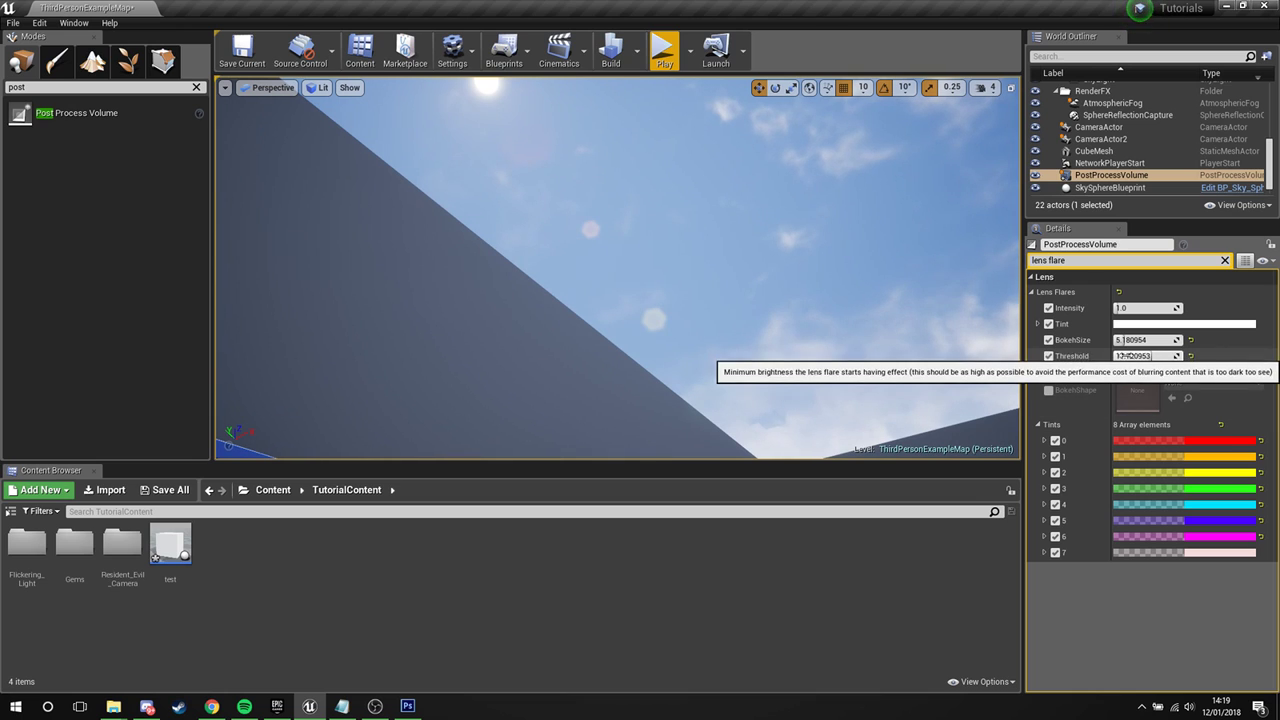
pyautogui.moveTo(867, 346); pyautogui.dragTo(815, 280, button='right')
pyautogui.moveTo(945, 300)
pyautogui.mouseDown(button='right')
pyautogui.moveTo(910, 315)
pyautogui.moveTo(955, 318)
pyautogui.mouseUp(button='right')
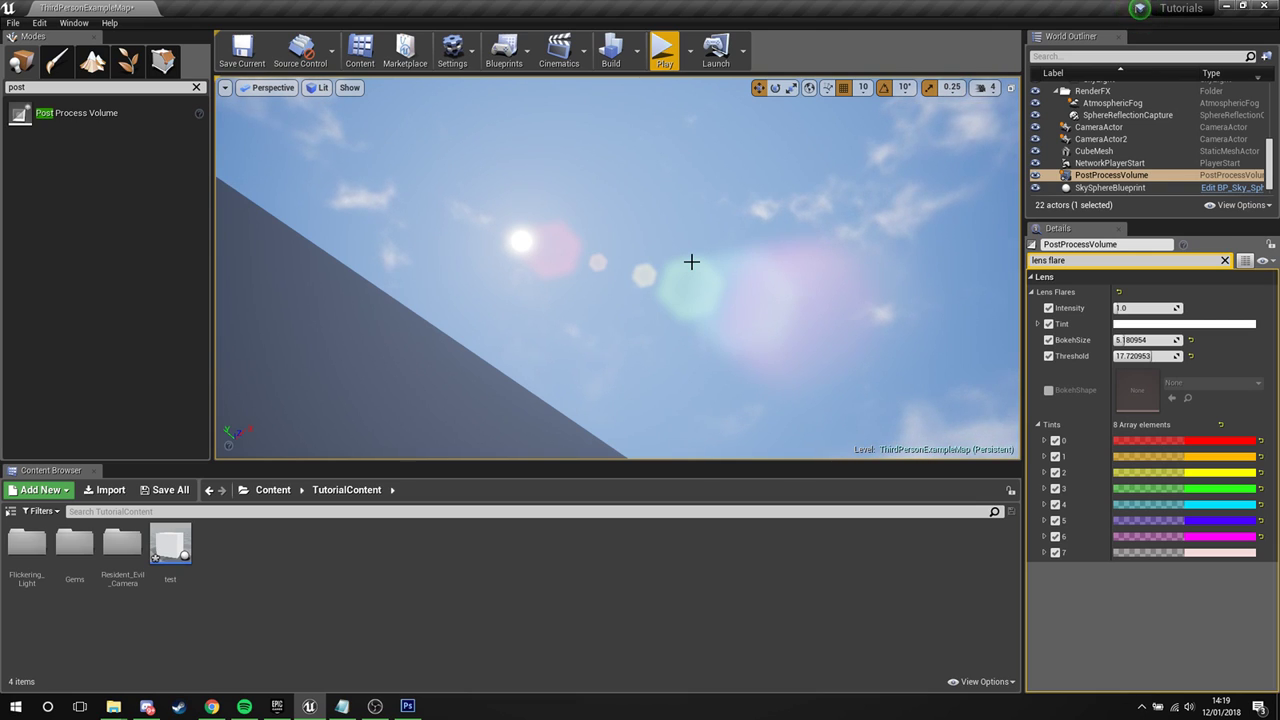
pyautogui.moveTo(640, 270); pyautogui.dragTo(510, 270, button='right')
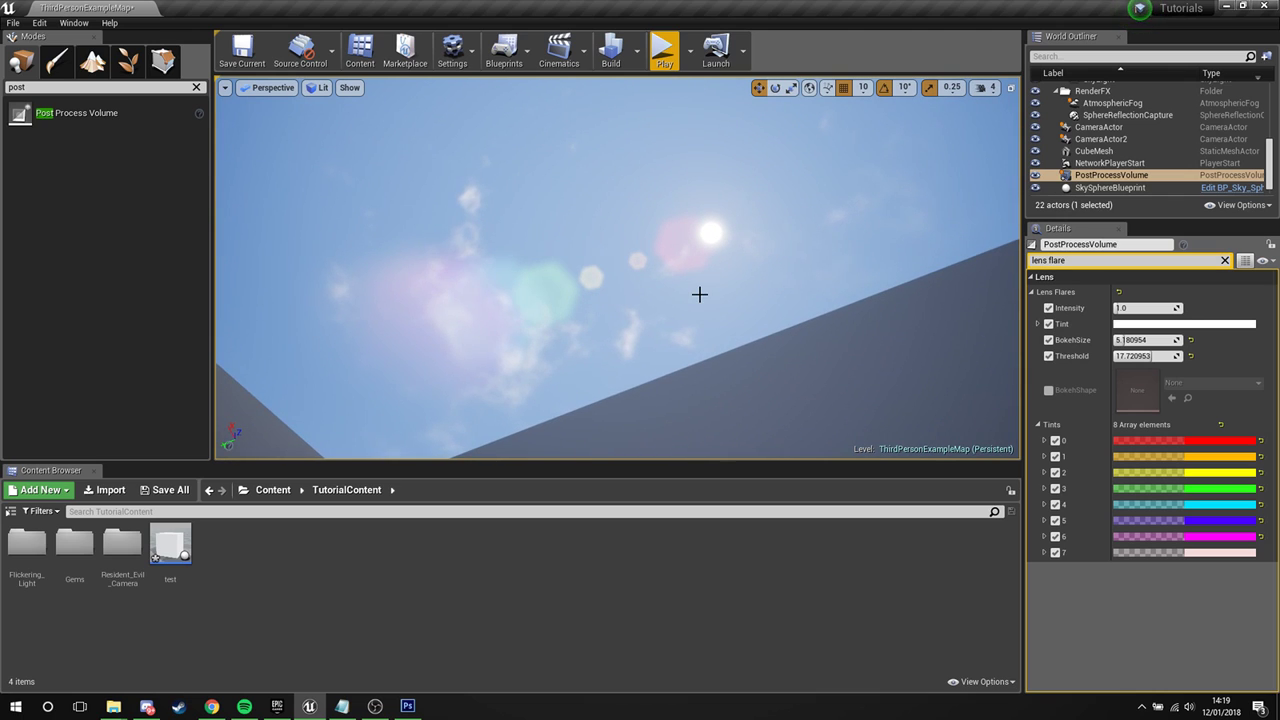
pyautogui.moveTo(714, 299)
pyautogui.mouseDown(button='right')
pyautogui.moveTo(790, 300)
pyautogui.moveTo(775, 285)
pyautogui.moveTo(745, 310)
pyautogui.moveTo(709, 302)
pyautogui.mouseUp(button='right')
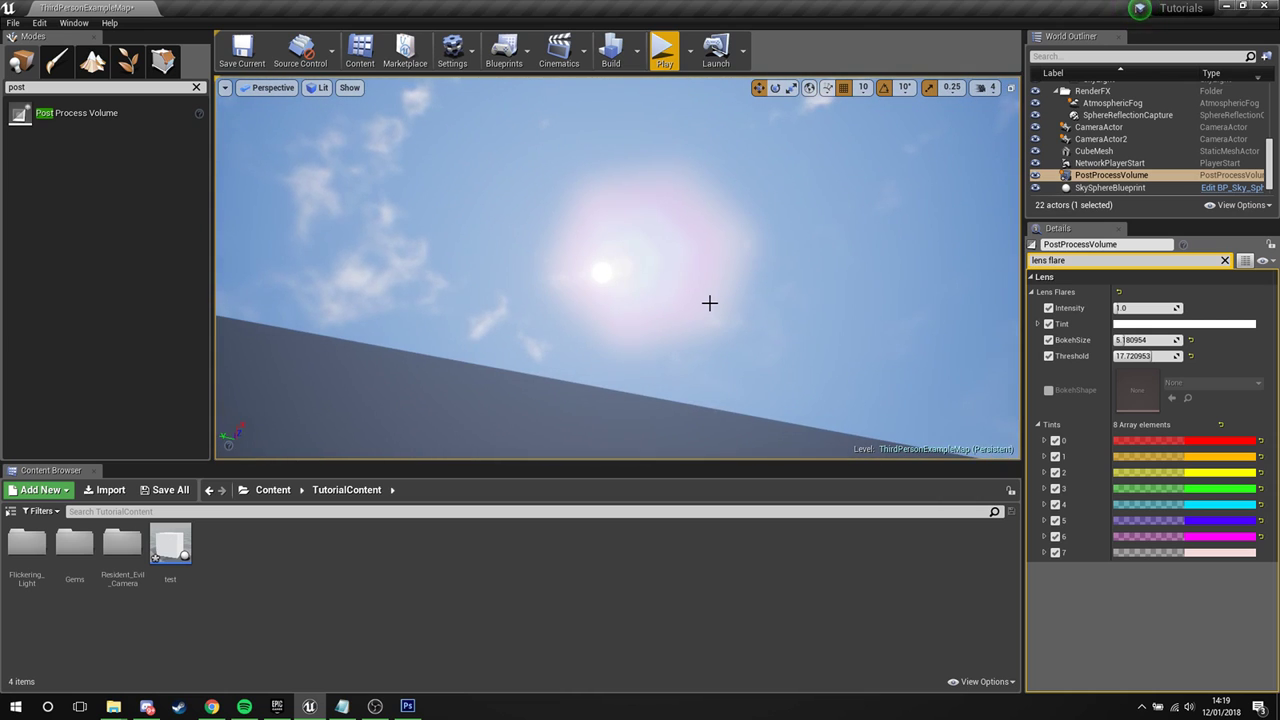
pyautogui.moveTo(717, 298); pyautogui.dragTo(785, 400, button='right')
pyautogui.moveTo(730, 330); pyautogui.dragTo(740, 275, button='right')
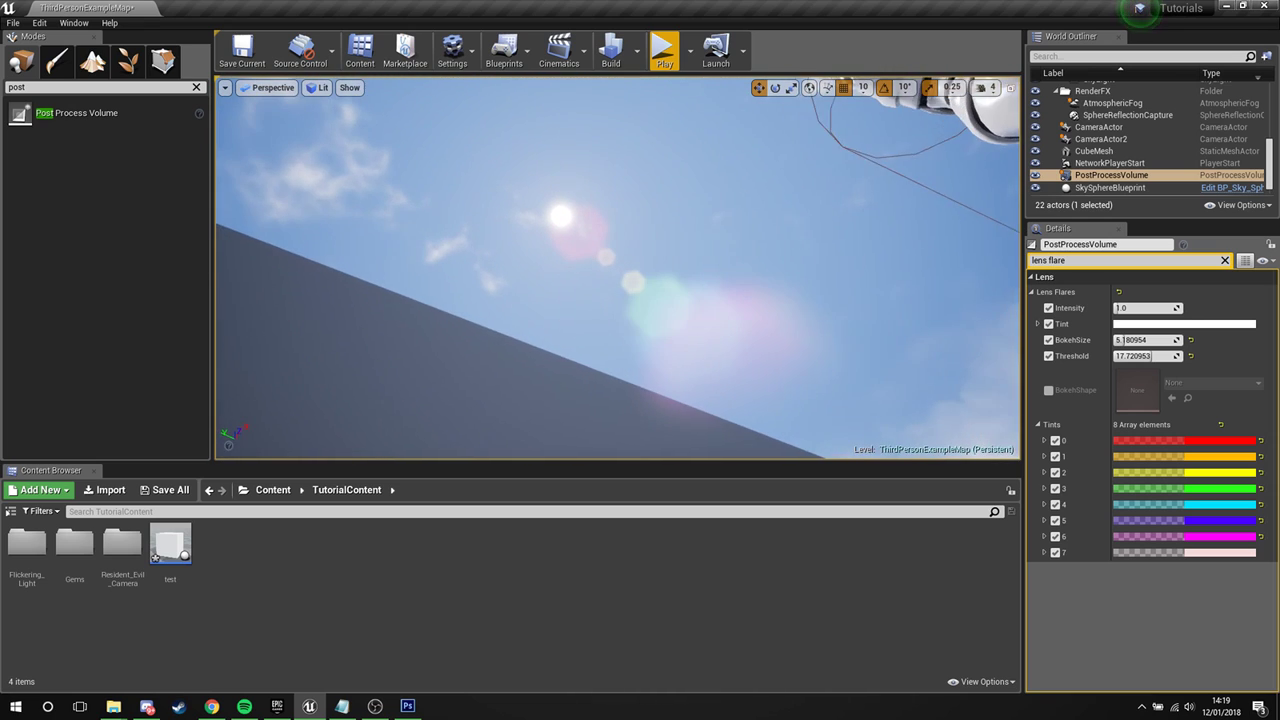
# - Enable the lens flare bokeh shape and try the T_Burst_M texture on the flares
pyautogui.click(1048, 390)
pyautogui.moveTo(792, 375)
pyautogui.mouseDown(button='right')
pyautogui.moveTo(820, 385)
pyautogui.moveTo(795, 365)
pyautogui.mouseUp(button='right')
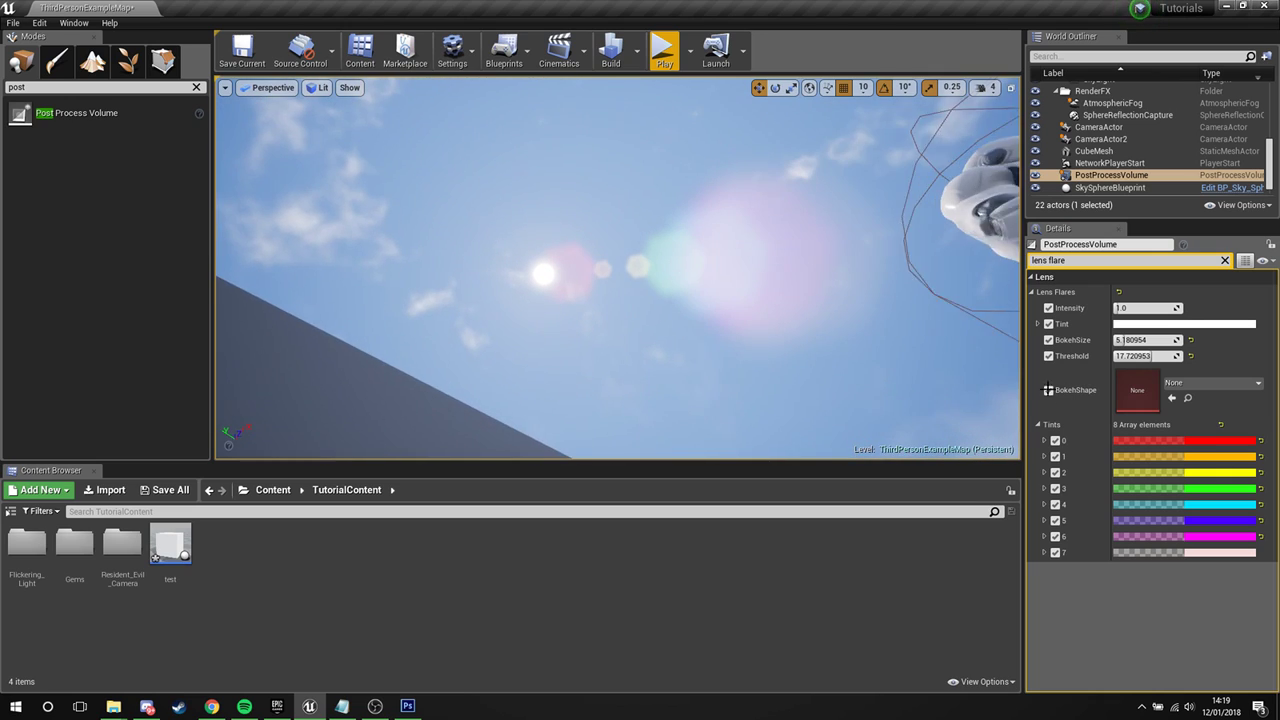
pyautogui.click(1236, 386)
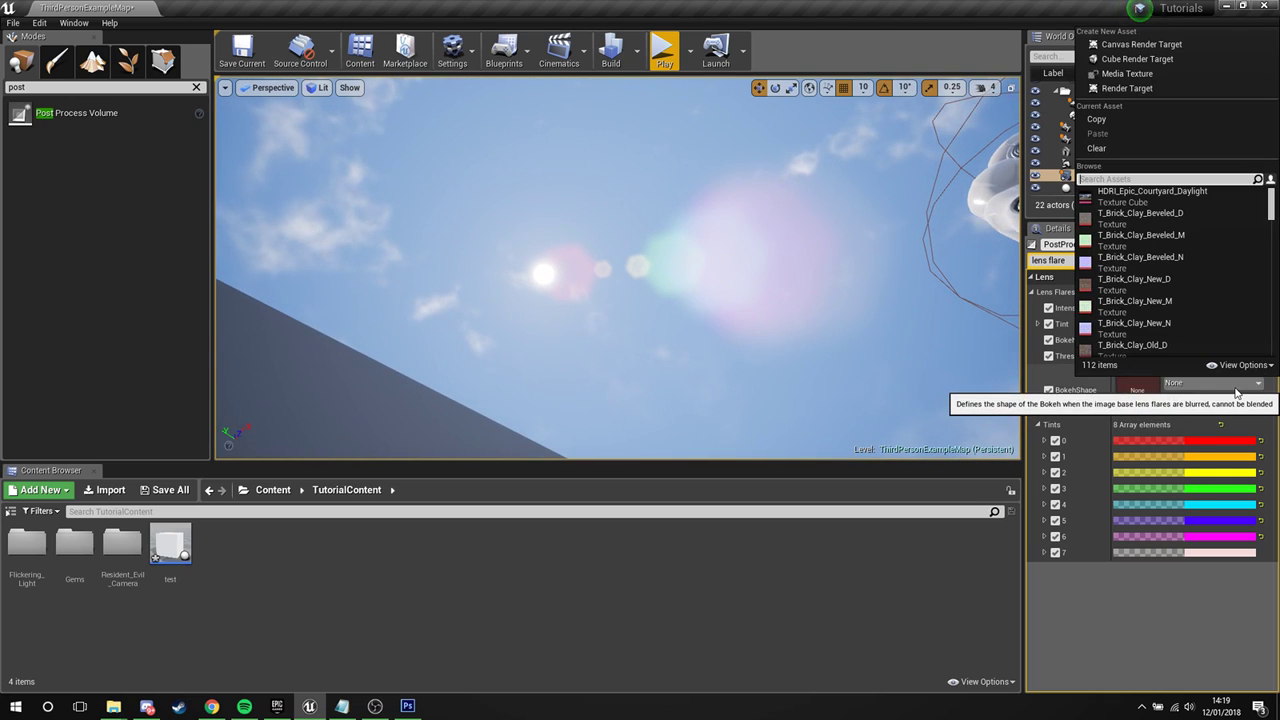
pyautogui.moveTo(768, 242); pyautogui.dragTo(798, 282, button='right')
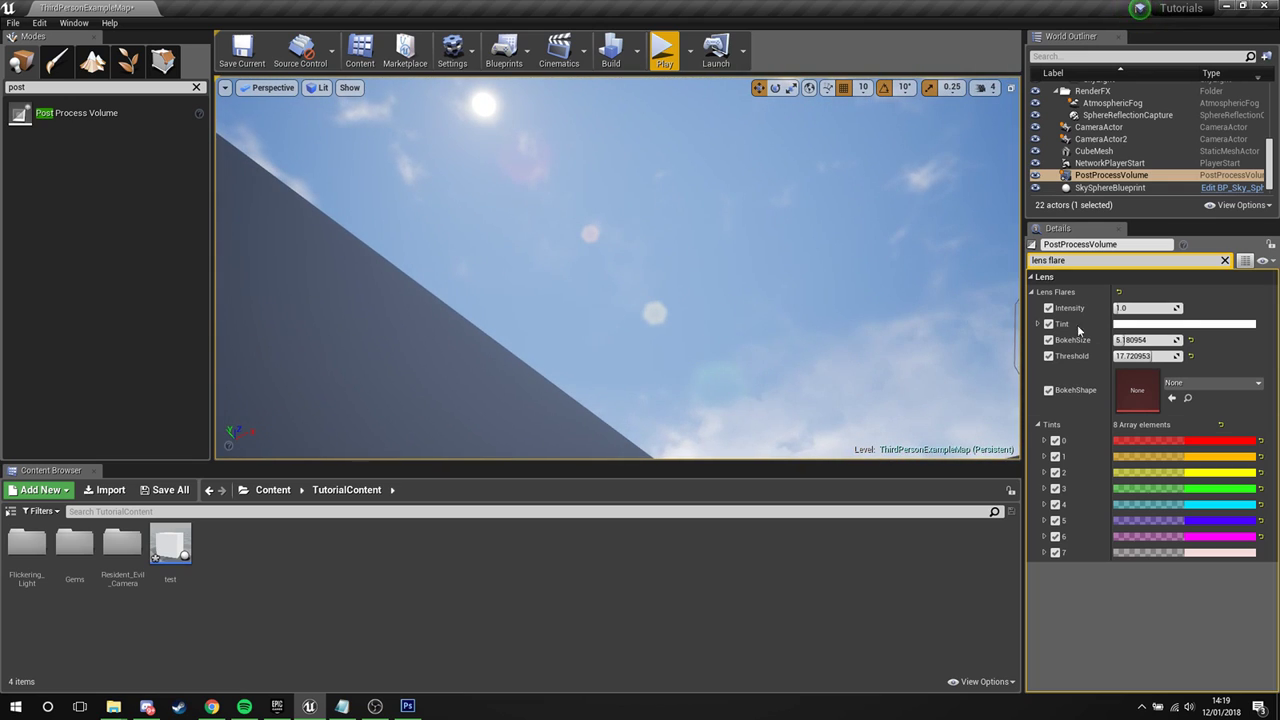
pyautogui.click(1212, 383)
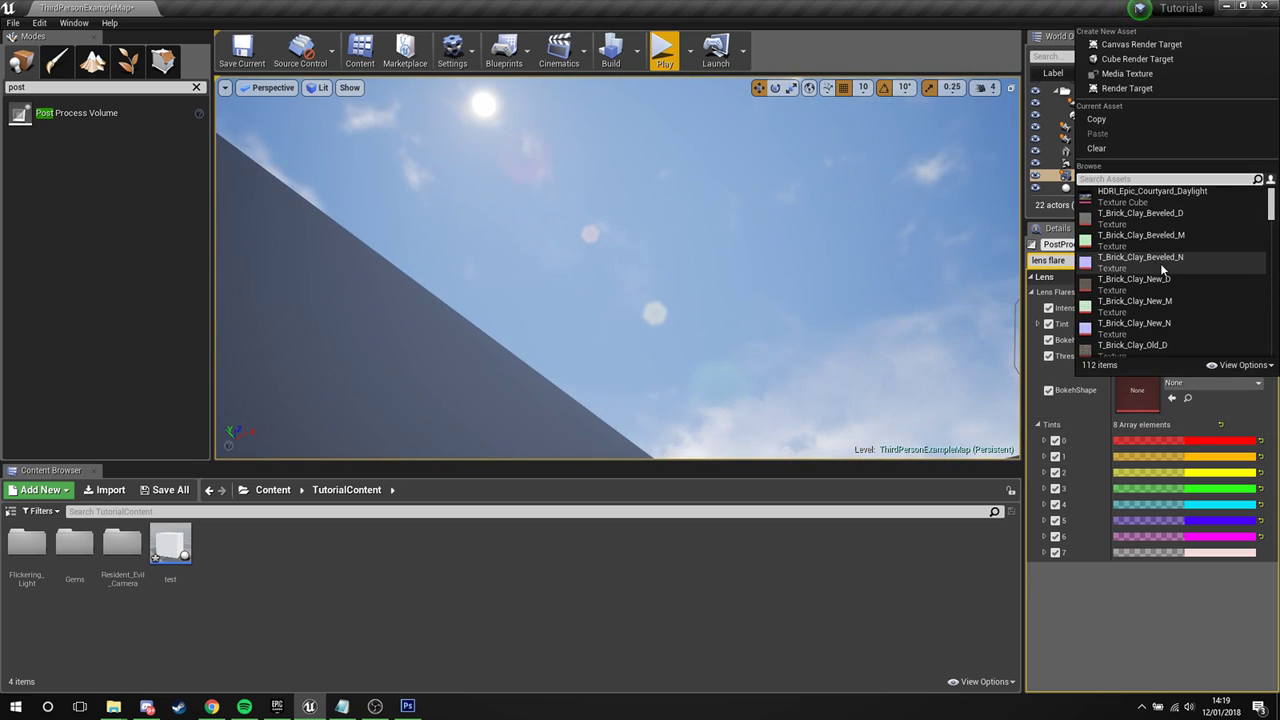
pyautogui.scroll(-3, 1168, 245)
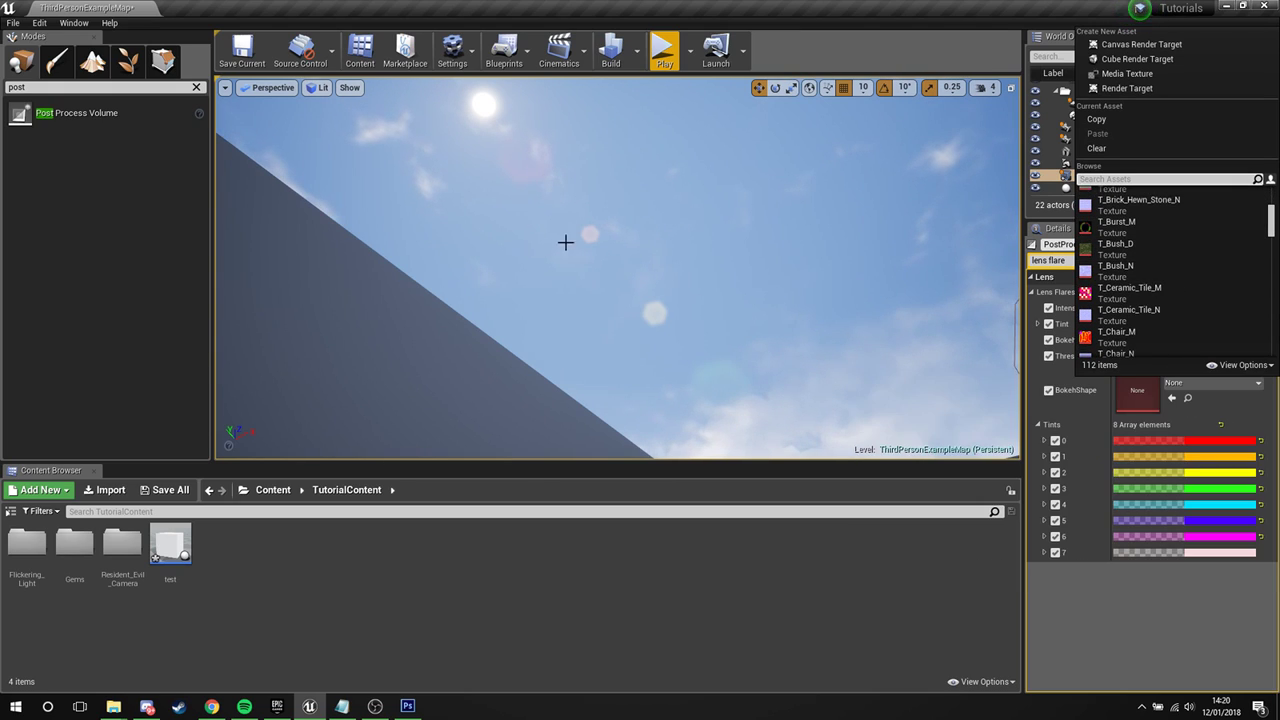
pyautogui.click(1128, 224)
pyautogui.moveTo(800, 280); pyautogui.dragTo(610, 282, button='right')
pyautogui.moveTo(476, 272); pyautogui.dragTo(480, 268, button='right')
# - Try the T_Bush_N texture as the bokeh shape and replace it with T_Chair_M
pyautogui.click(1210, 383)
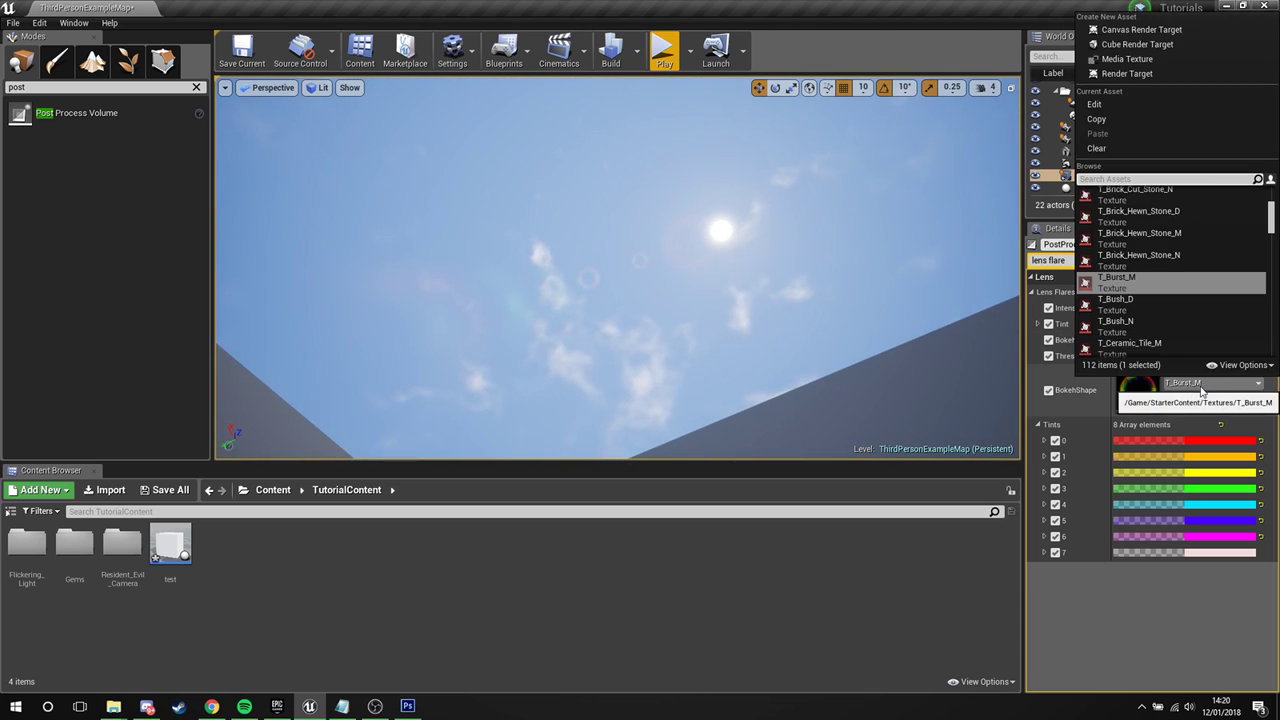
pyautogui.click(1150, 330)
pyautogui.moveTo(763, 309); pyautogui.dragTo(920, 280, button='right')
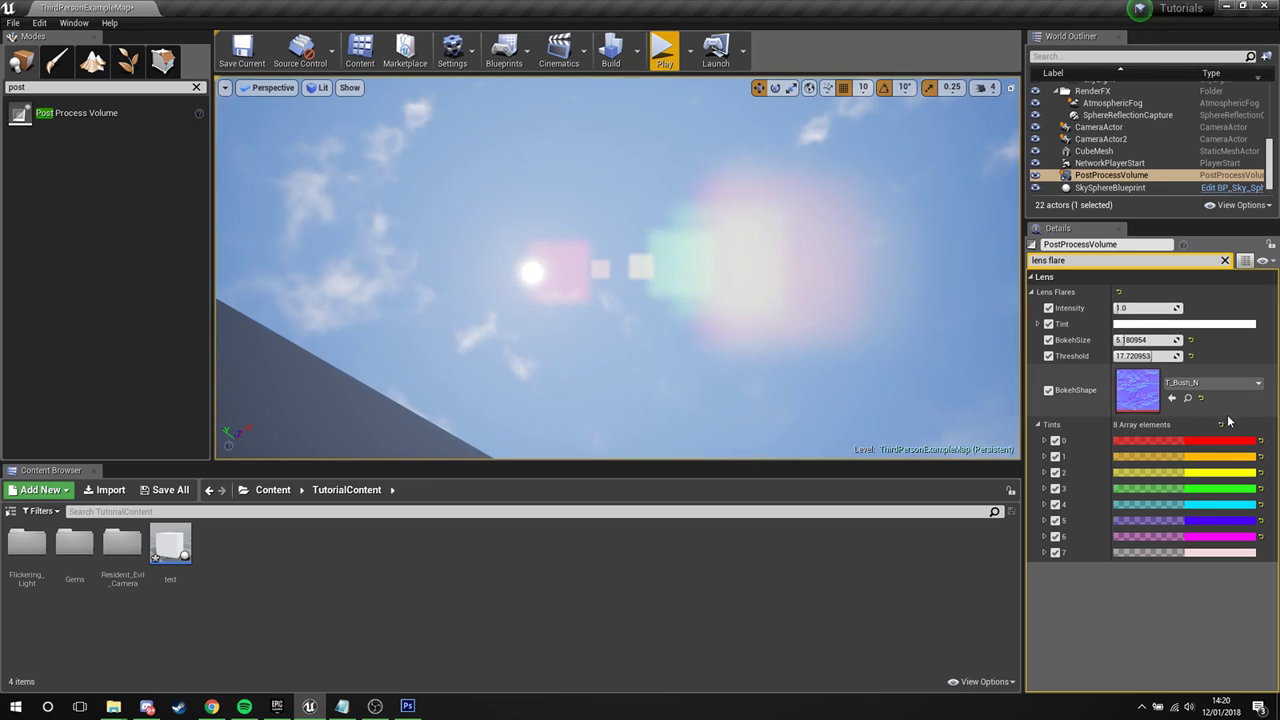
pyautogui.click(1236, 392)
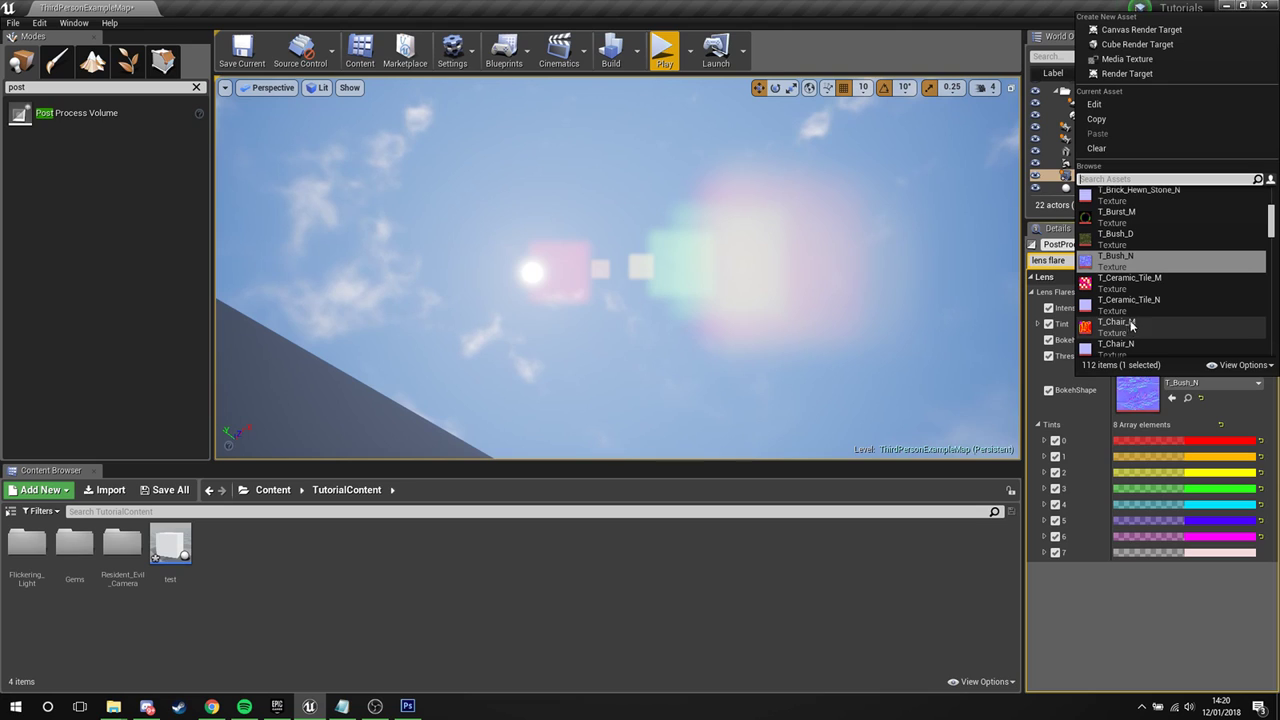
pyautogui.click(1150, 331)
pyautogui.moveTo(989, 312); pyautogui.dragTo(857, 331, button='right')
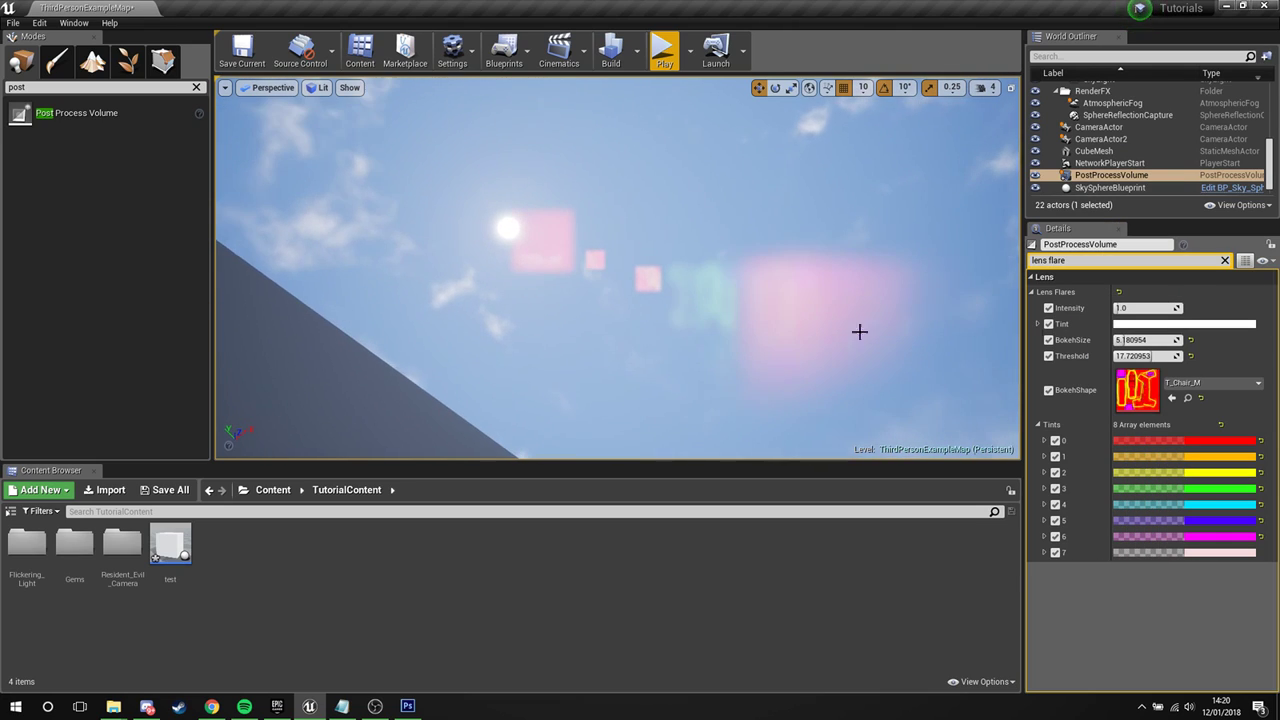
# - Replace the bokeh shape texture with T_Checker_Noise_M and check the flares around the sun
pyautogui.click(1172, 388)
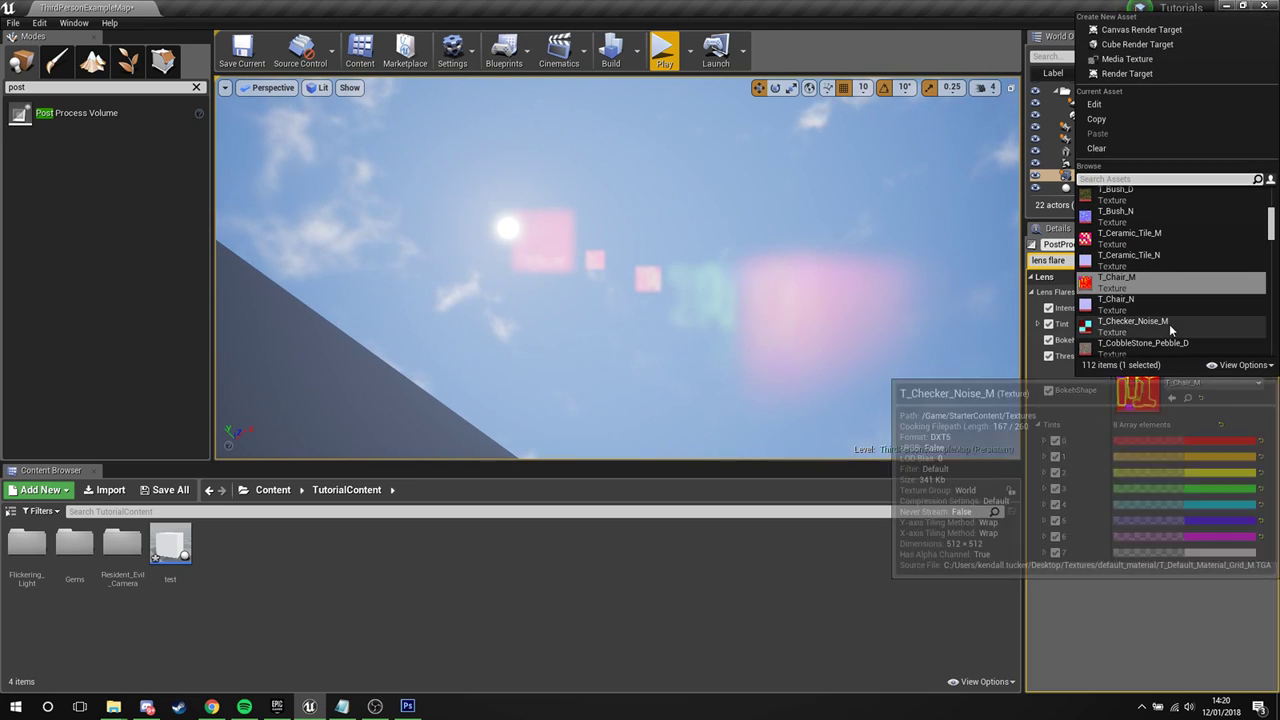
pyautogui.click(1090, 328)
pyautogui.moveTo(671, 309); pyautogui.dragTo(634, 288, button='right')
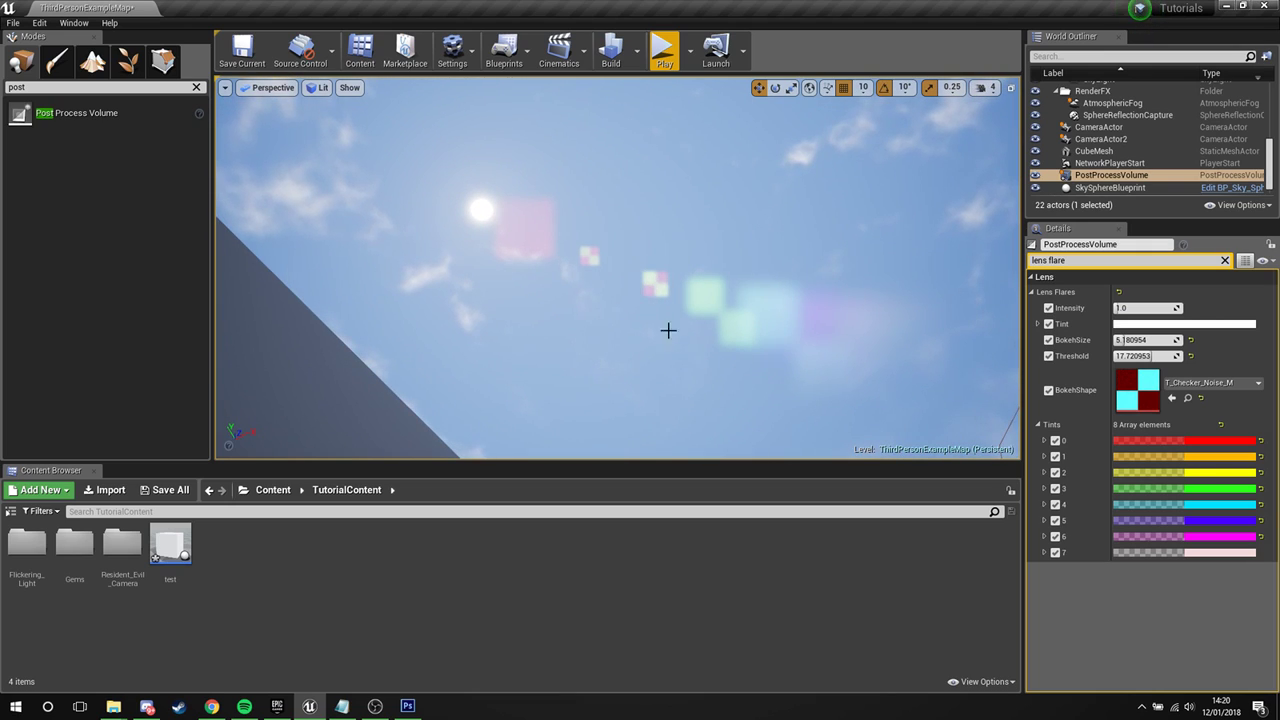
# - Disable the overrides of all eight lens flare tints and inspect the untinted flares from several angles
pyautogui.click(1056, 441)
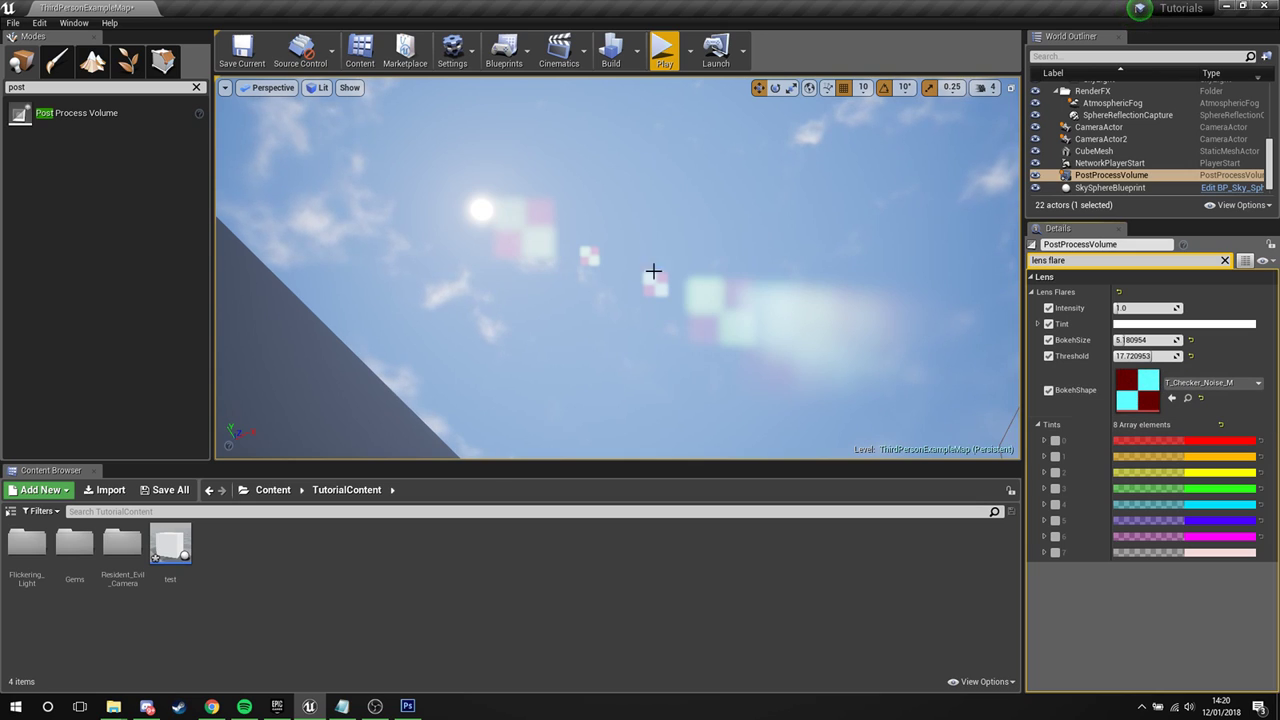
pyautogui.moveTo(652, 272)
pyautogui.mouseDown(button='right')
pyautogui.moveTo(680, 350)
pyautogui.moveTo(657, 290)
pyautogui.mouseUp(button='right')
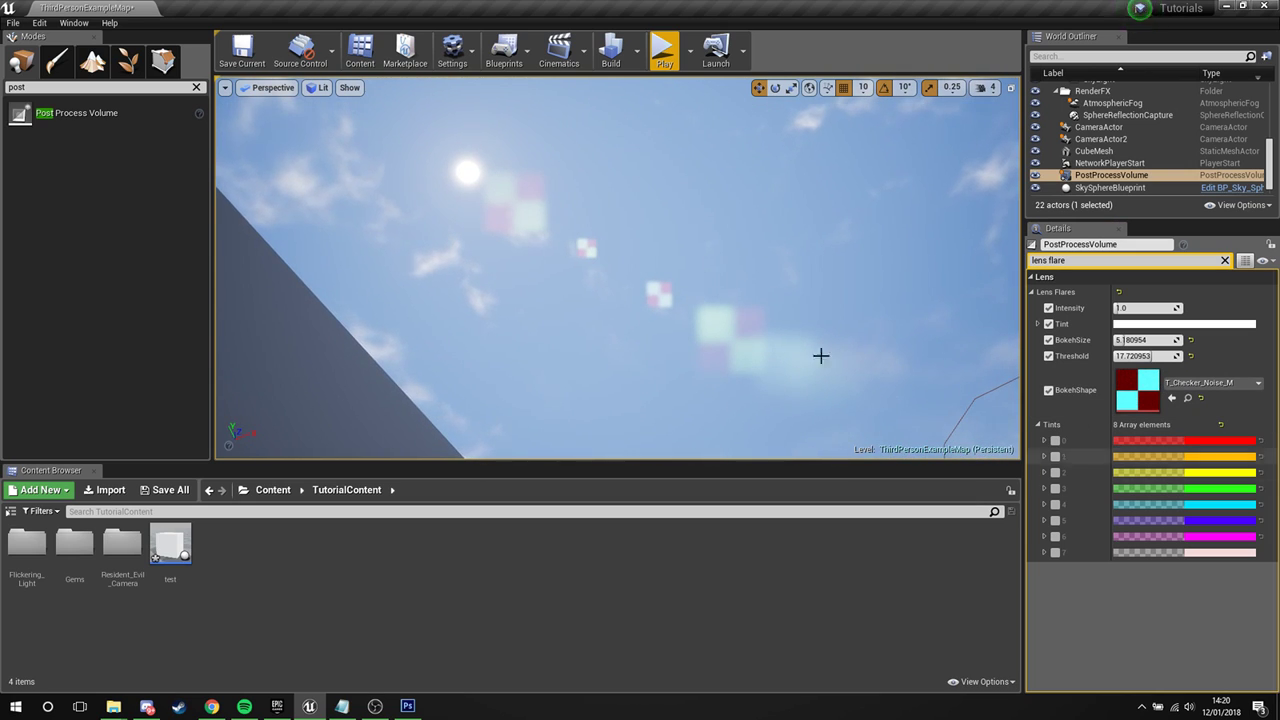
pyautogui.moveTo(820, 356); pyautogui.dragTo(736, 348, button='right')
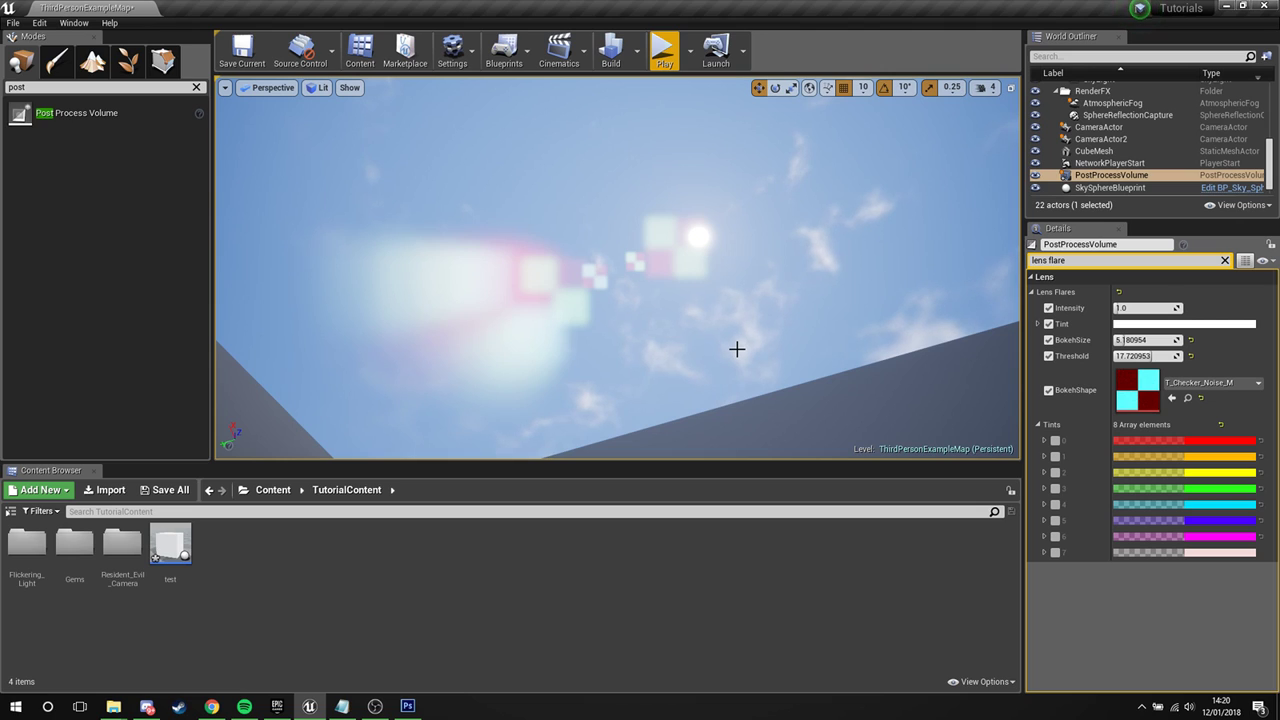
pyautogui.moveTo(737, 349); pyautogui.dragTo(628, 276, button='right')
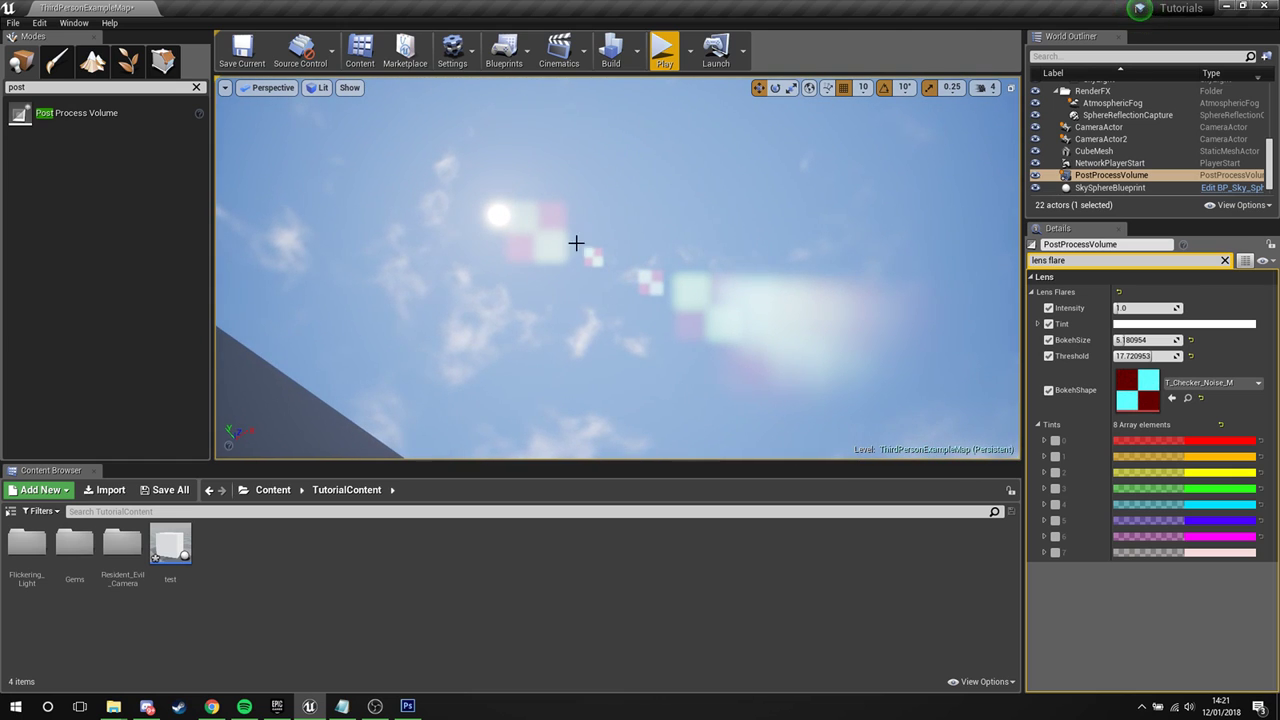
# - Reset the bokeh shape texture to None and disable the bokeh shape override
pyautogui.moveTo(628, 276); pyautogui.dragTo(628, 260, button='right')
pyautogui.click(1200, 397)
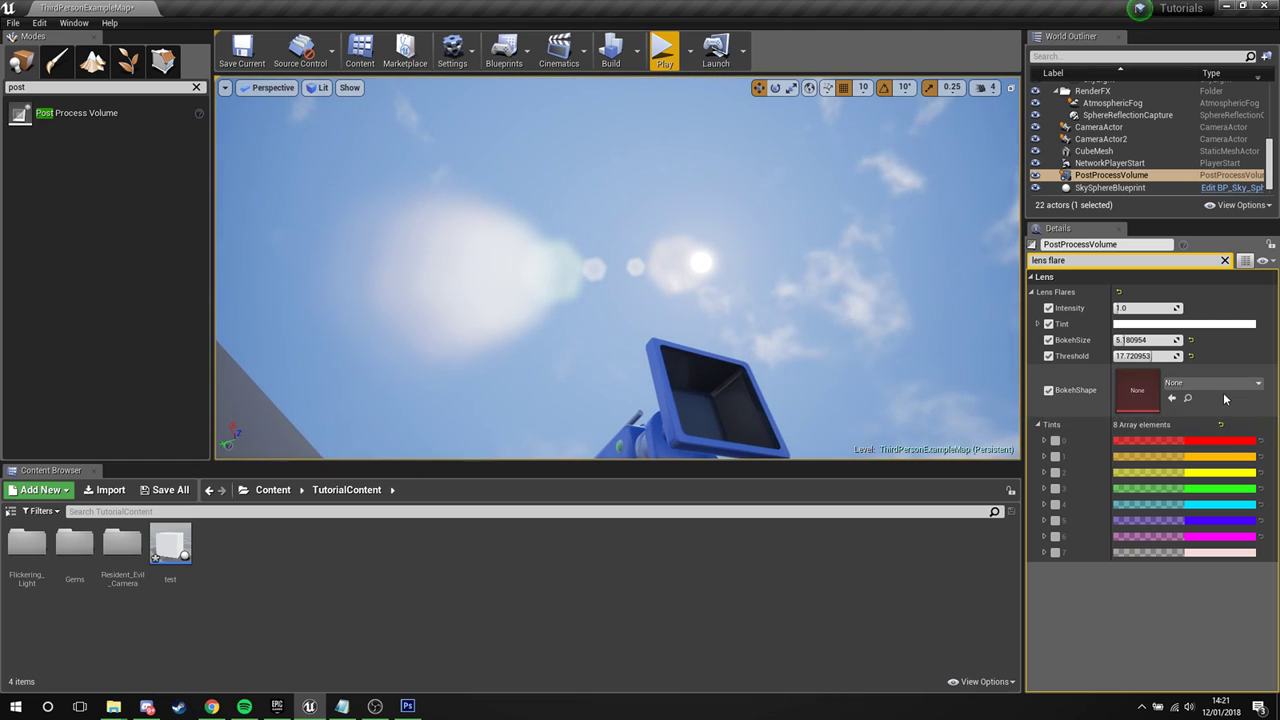
pyautogui.click(1048, 390)
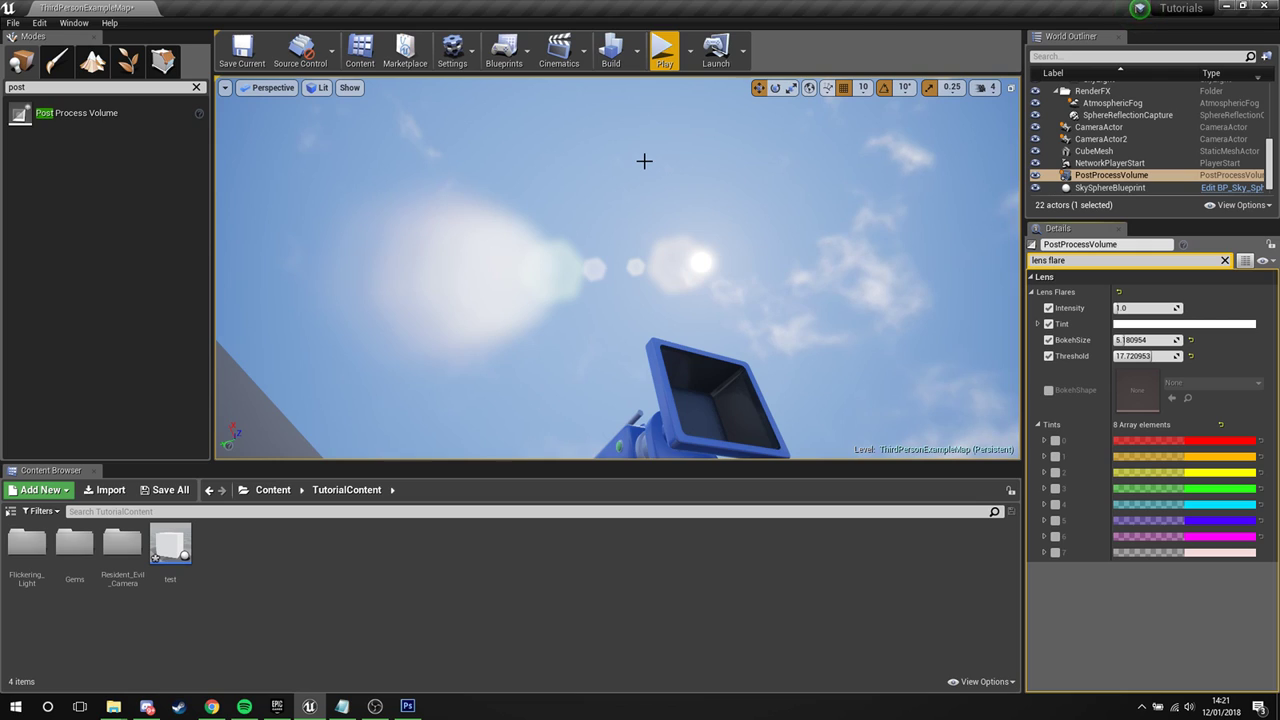
# - Set the lens flare intensity to about 1.37 and the bokeh size to about 10.36, checking the flares around the sun
pyautogui.moveTo(1145, 308); pyautogui.dragTo(1124, 340)
pyautogui.moveTo(674, 292)
pyautogui.mouseDown(button='right')
pyautogui.moveTo(710, 305)
pyautogui.moveTo(674, 292)
pyautogui.mouseUp(button='right')
pyautogui.moveTo(1125, 340); pyautogui.dragTo(1165, 340)
pyautogui.moveTo(743, 306); pyautogui.dragTo(800, 330, button='right')
pyautogui.moveTo(617, 300); pyautogui.dragTo(585, 310, button='right')
pyautogui.moveTo(755, 285); pyautogui.dragTo(765, 280, button='right')
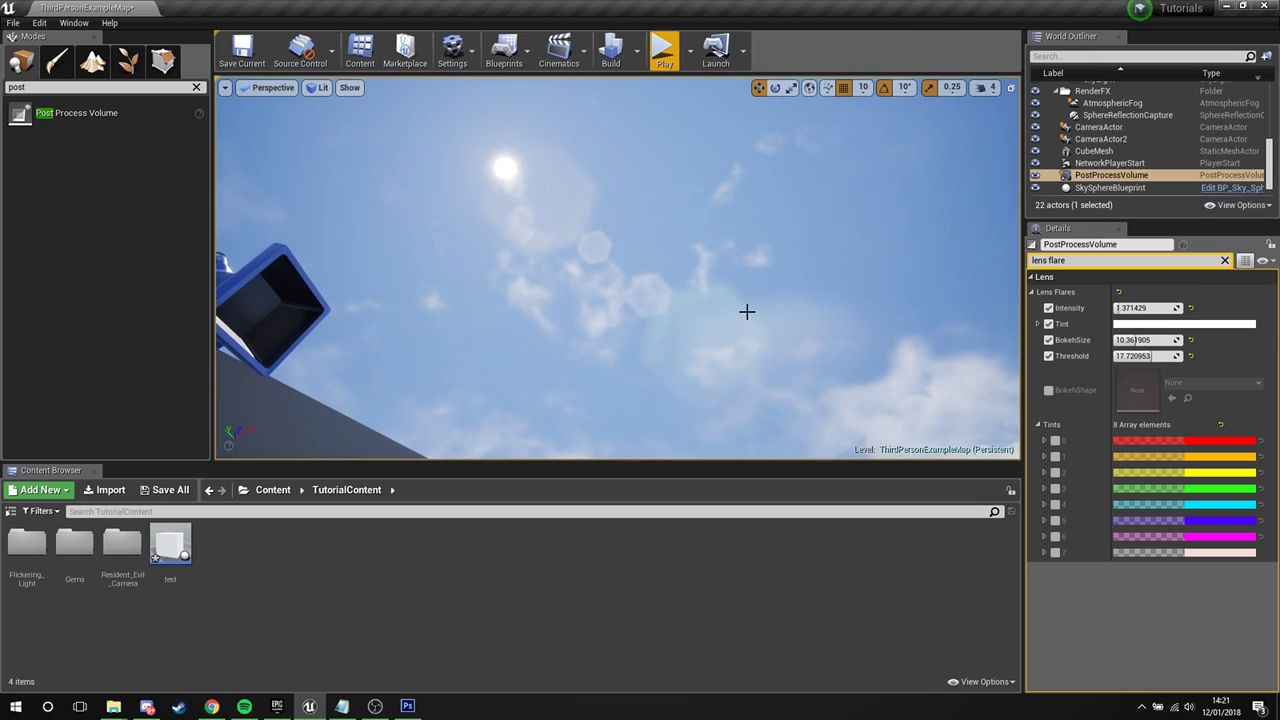